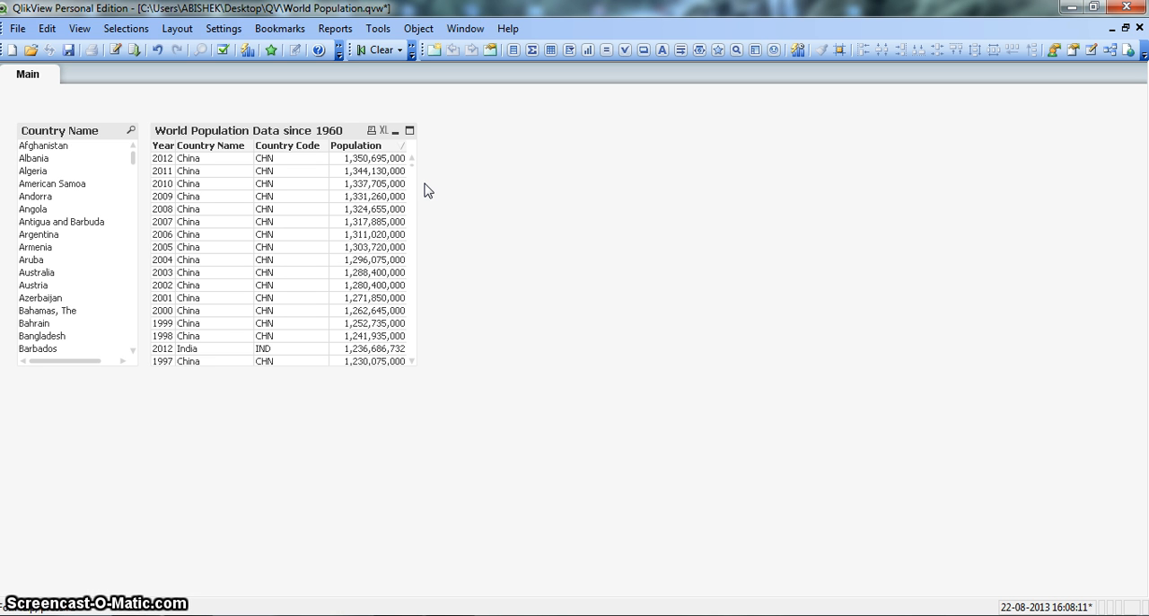
Start a new chart object on the Main sheet and set its type to Line Chart
left_click(448, 191)
right_click(516, 238)
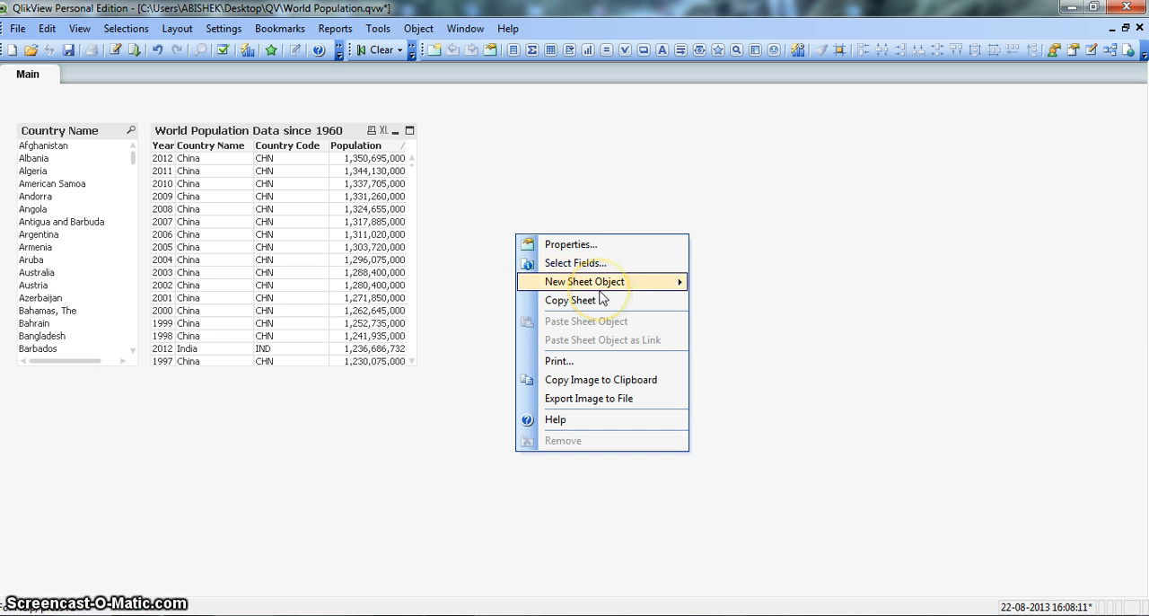
mouse_move(599, 289)
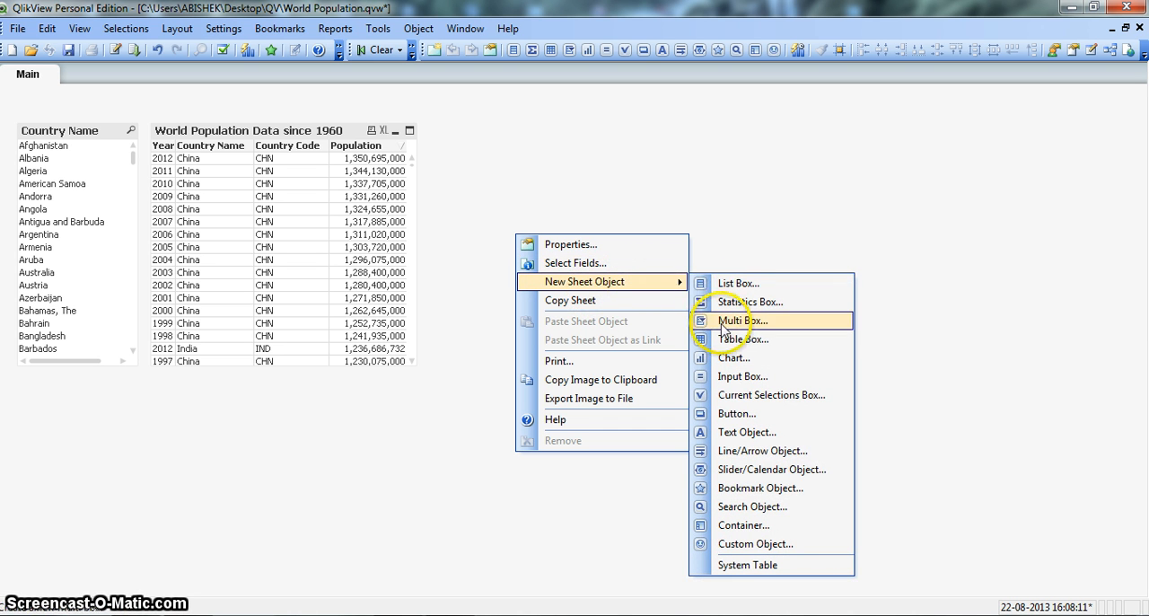
left_click(729, 358)
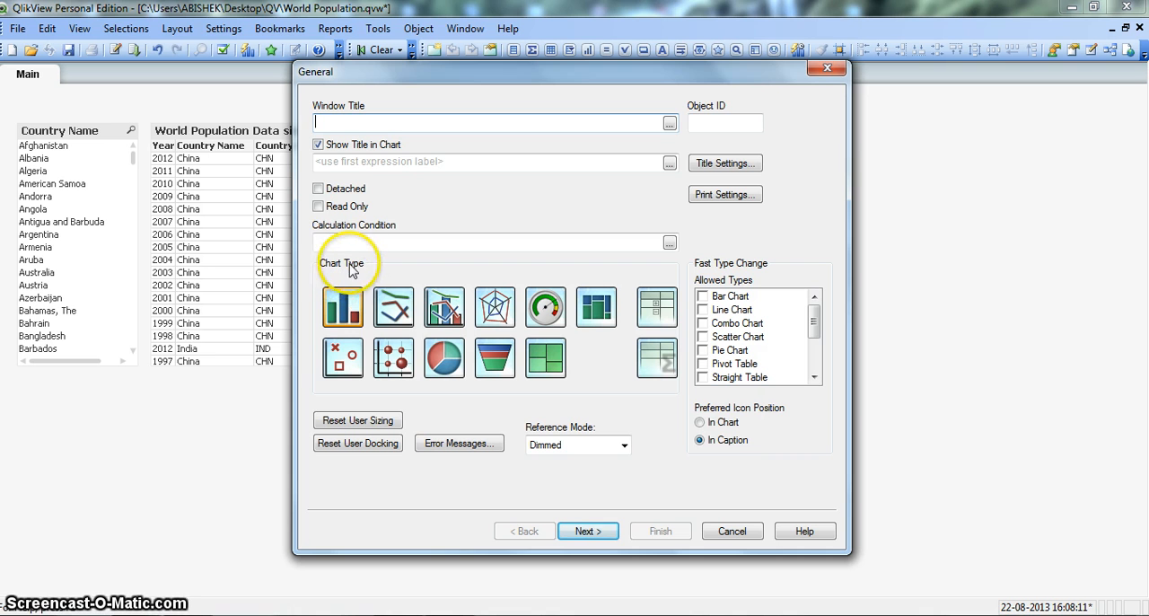
left_click(395, 307)
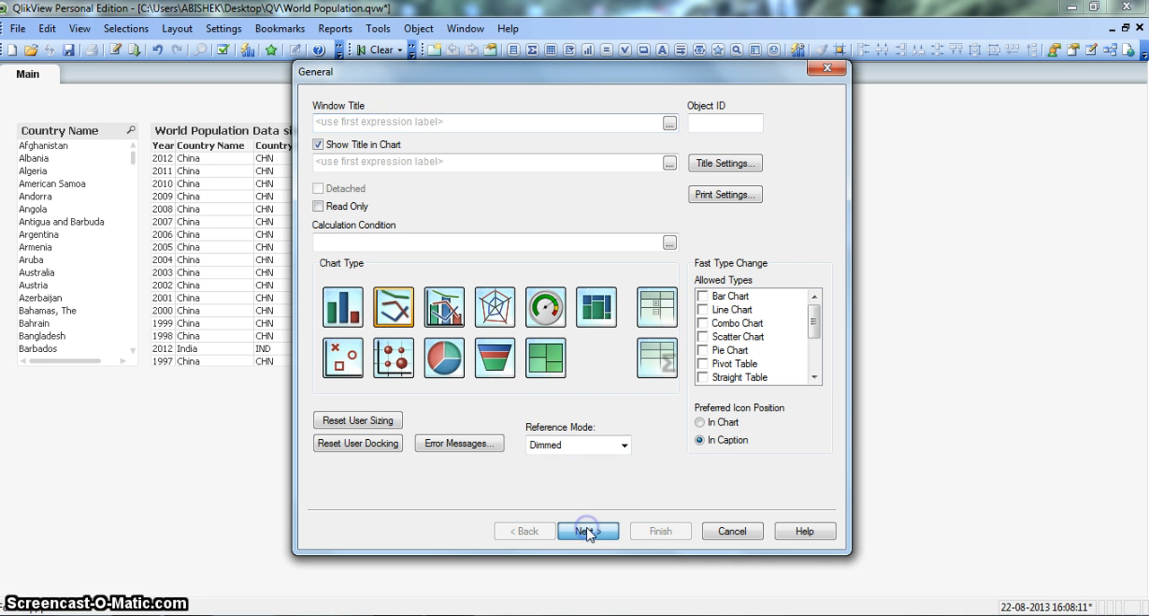
left_click(587, 531)
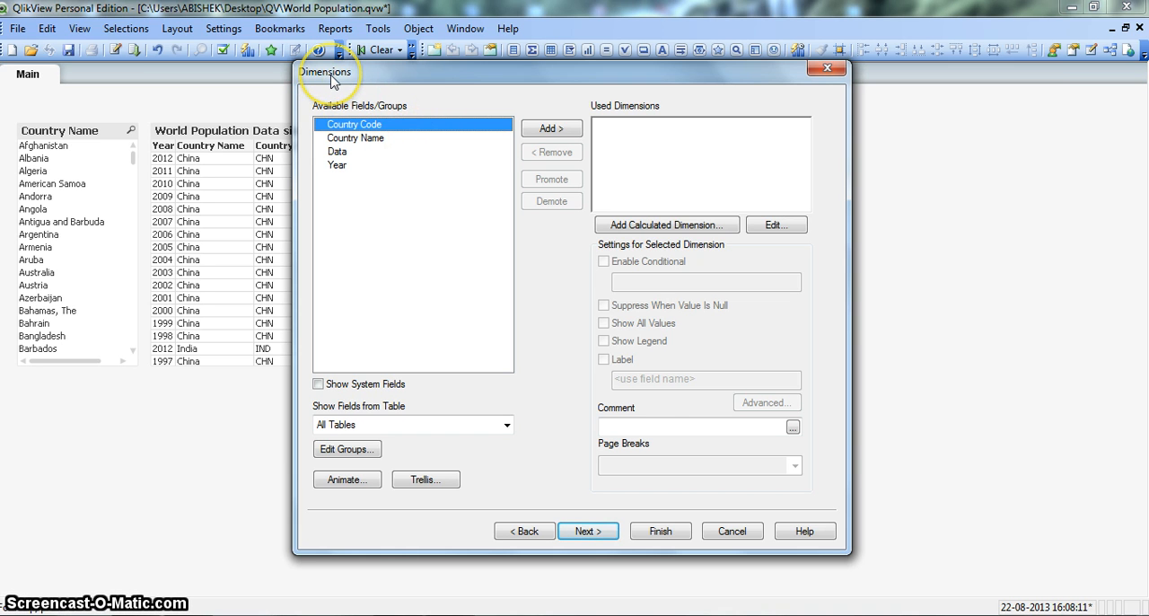
Add Year as the line chart's dimension and proceed to defining its expression
left_click(355, 167)
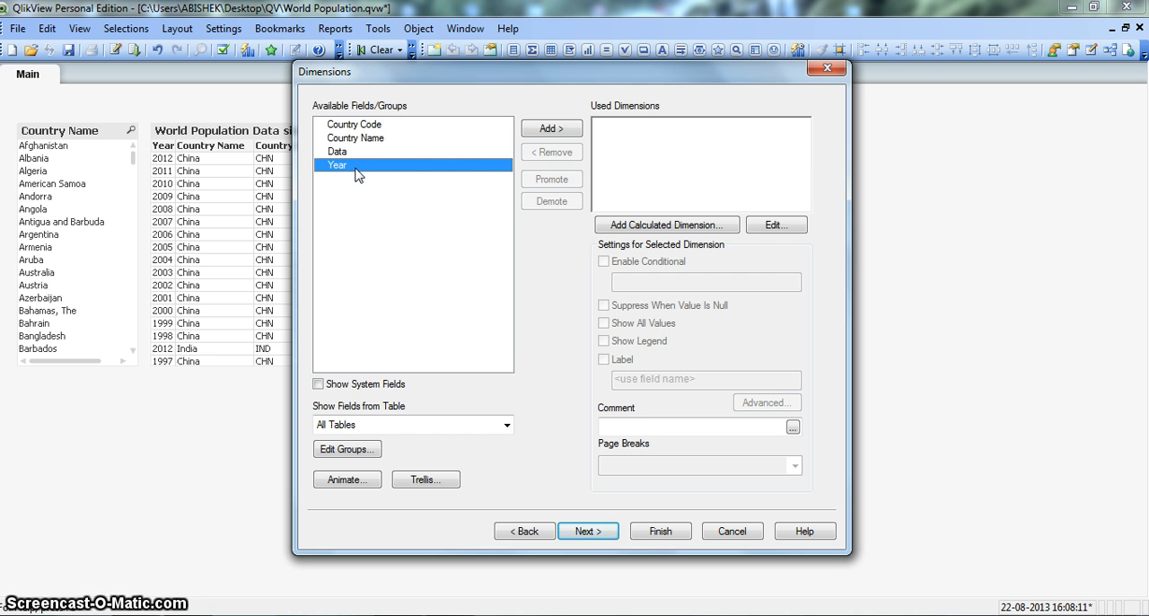
left_click(546, 129)
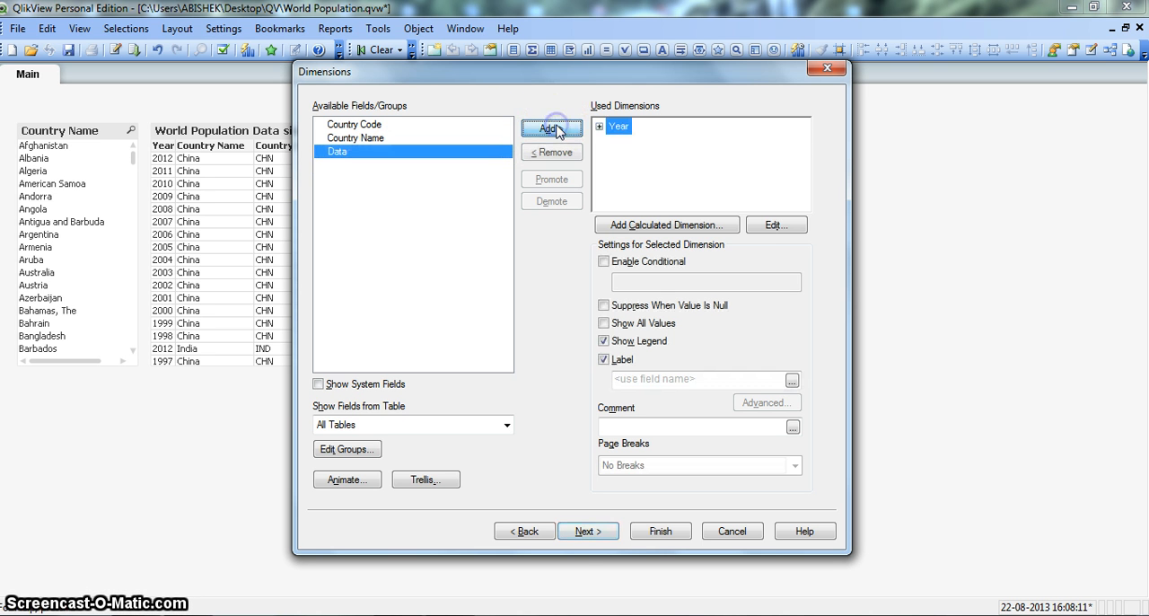
left_click(585, 531)
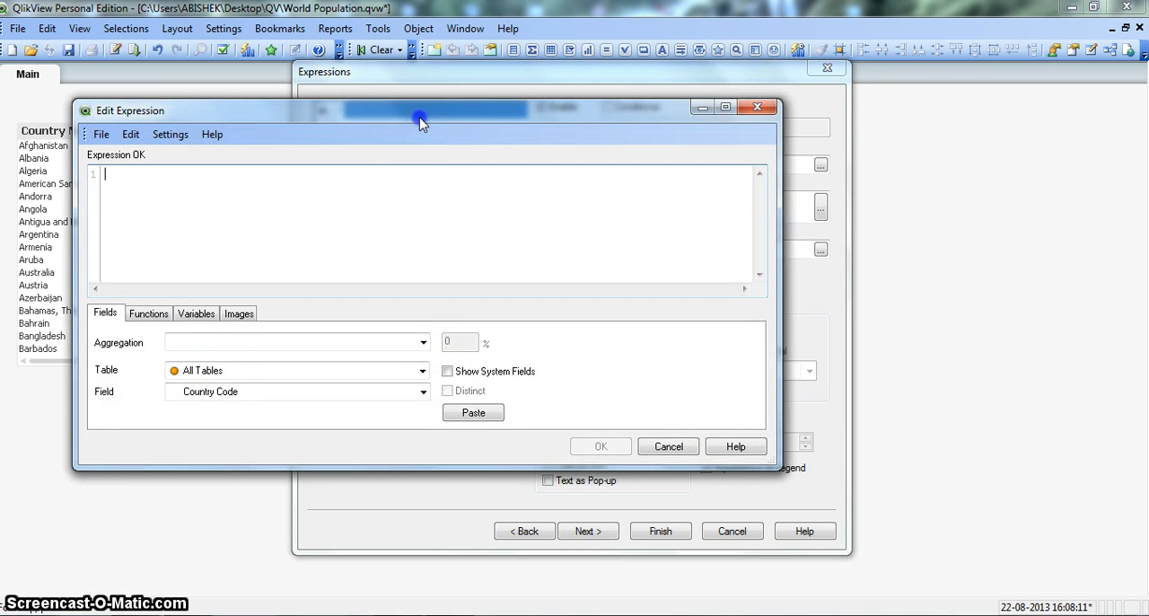
Define the chart expression as Sum(Data), inserting the Data field into the Sum function
left_click_drag(419, 115, 669, 123)
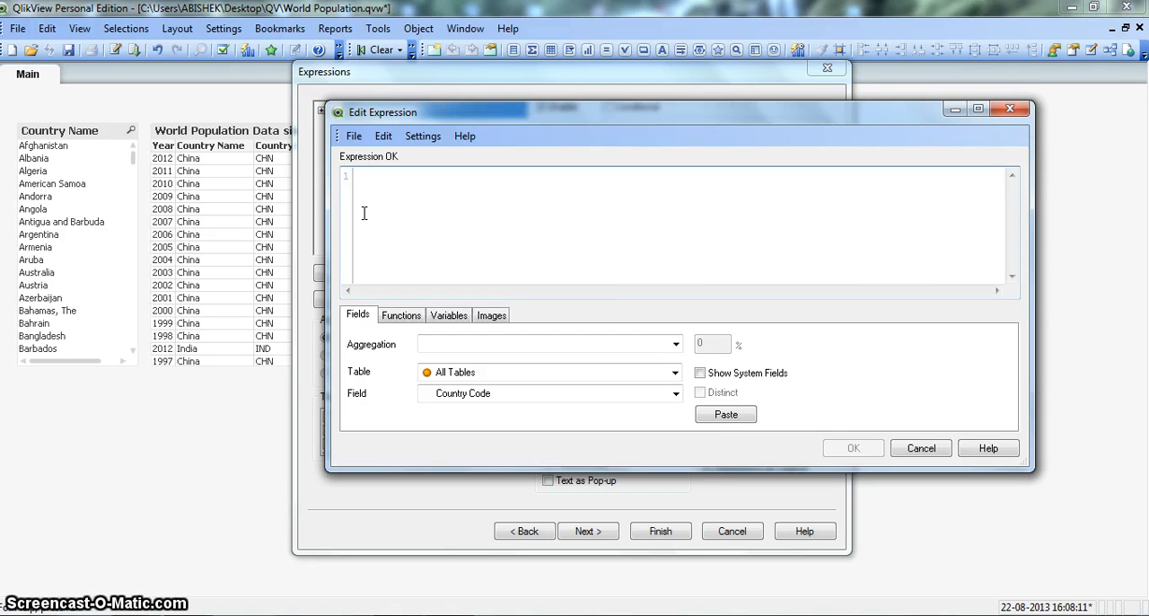
type("Sum")
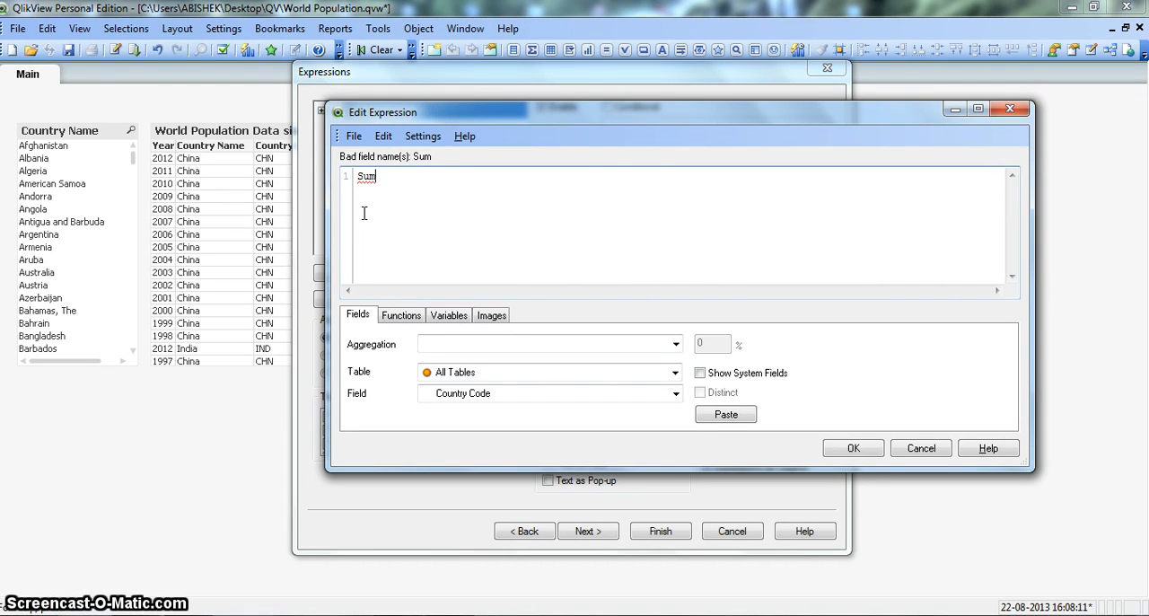
left_click(636, 181)
type("()")
key("Left")
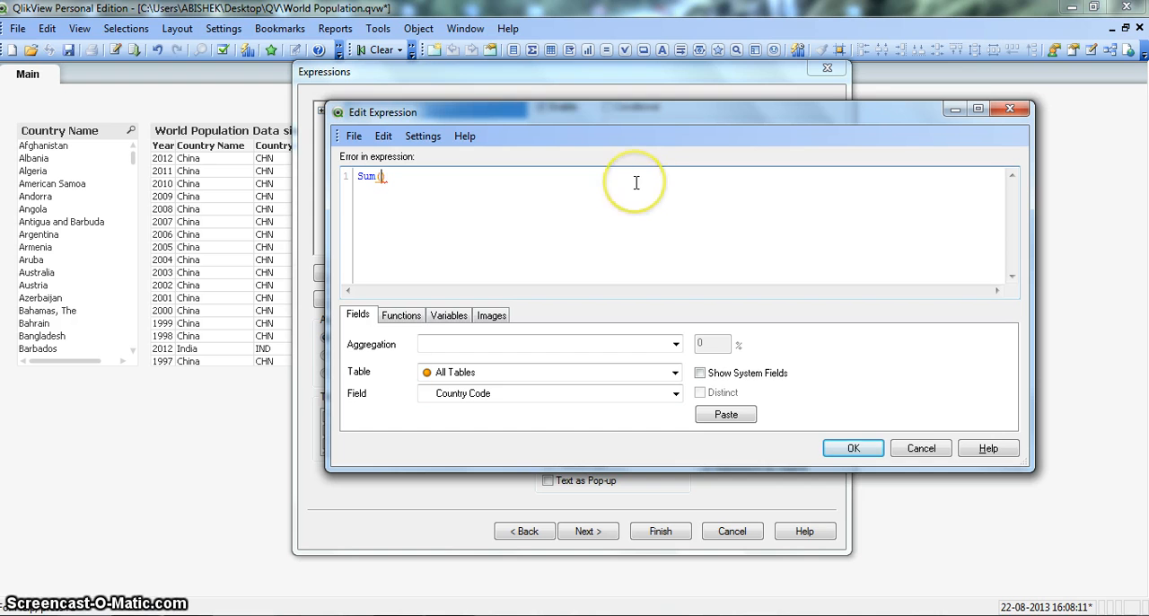
type("po")
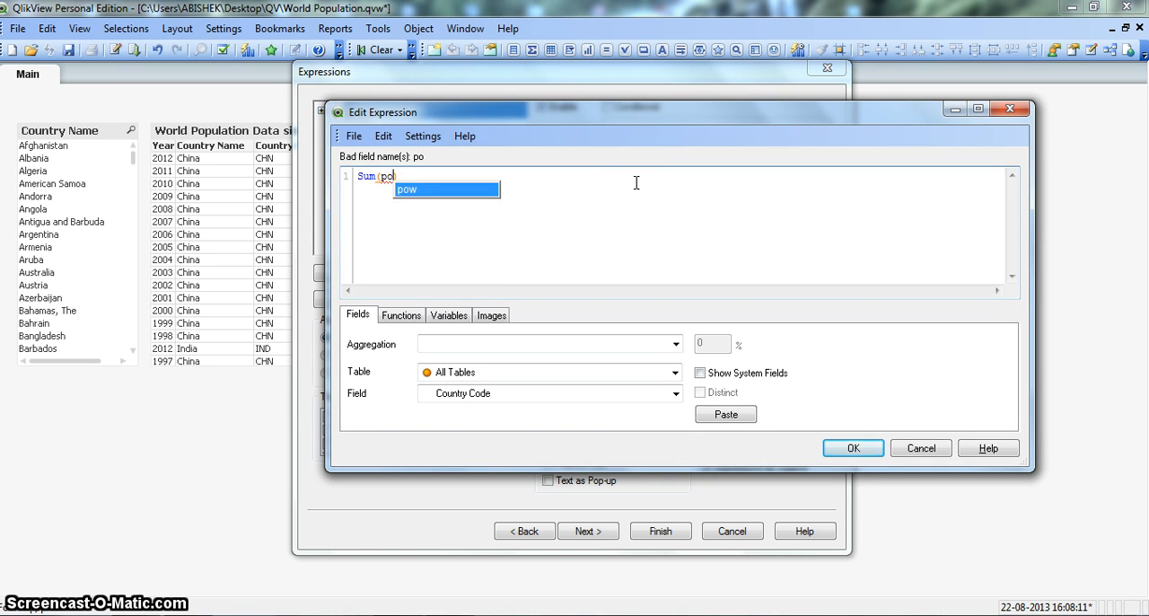
key("BackSpace")
key("BackSpace")
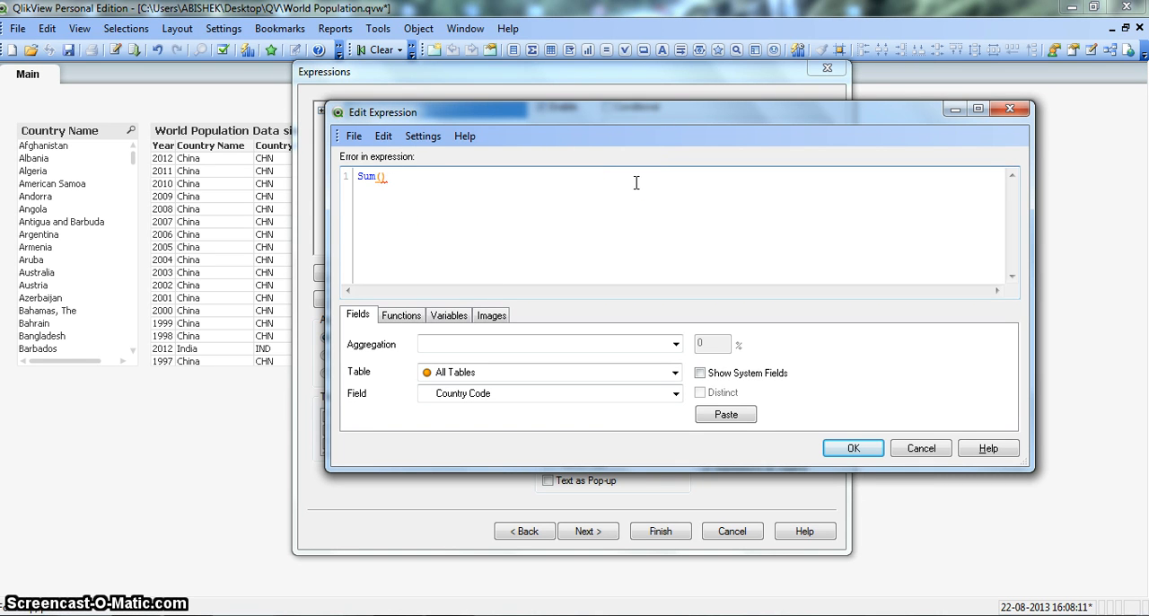
left_click(539, 393)
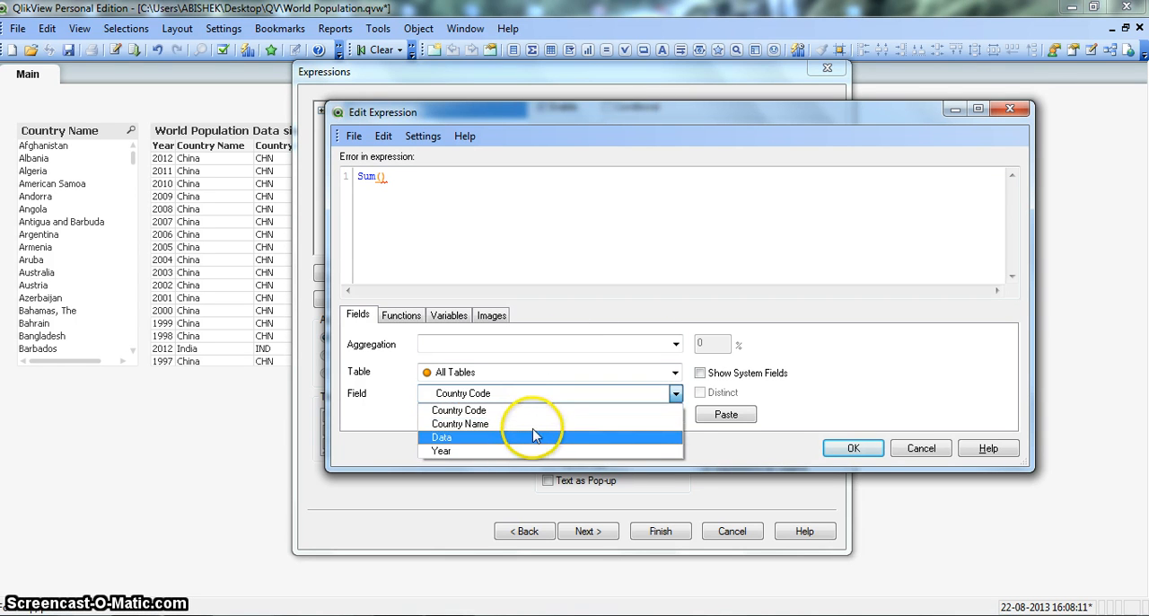
left_click(530, 437)
left_click(725, 415)
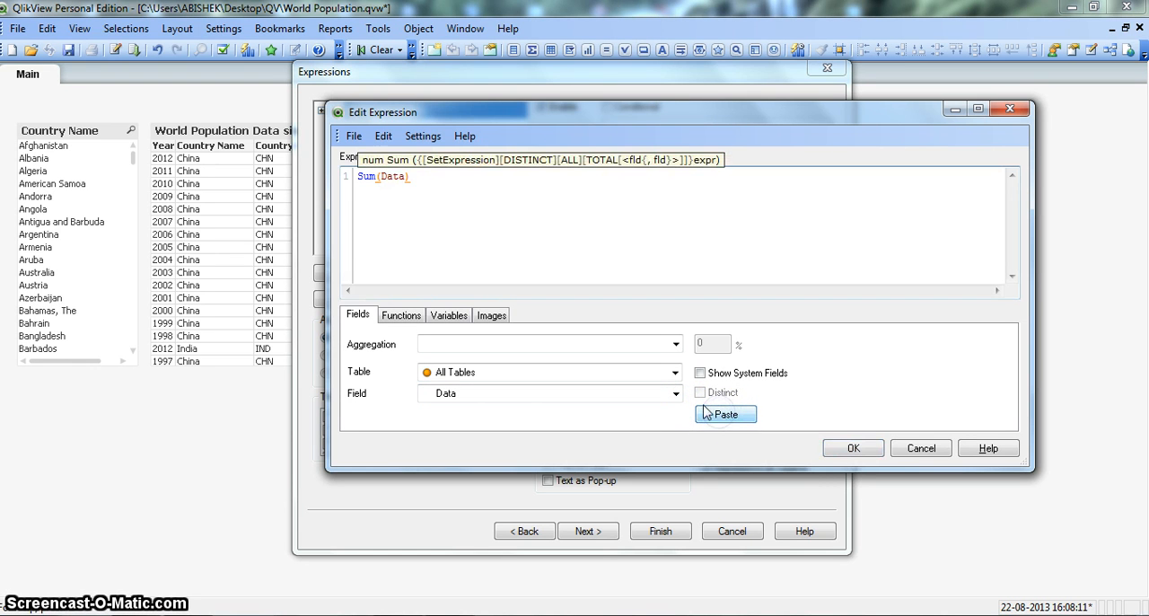
left_click(416, 178)
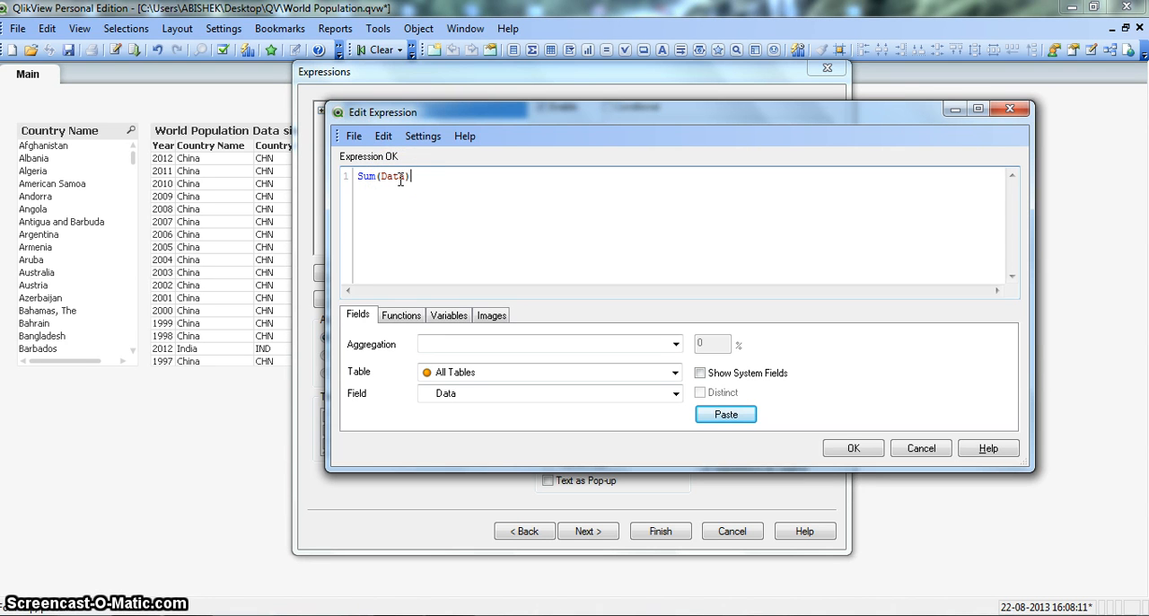
left_click(847, 449)
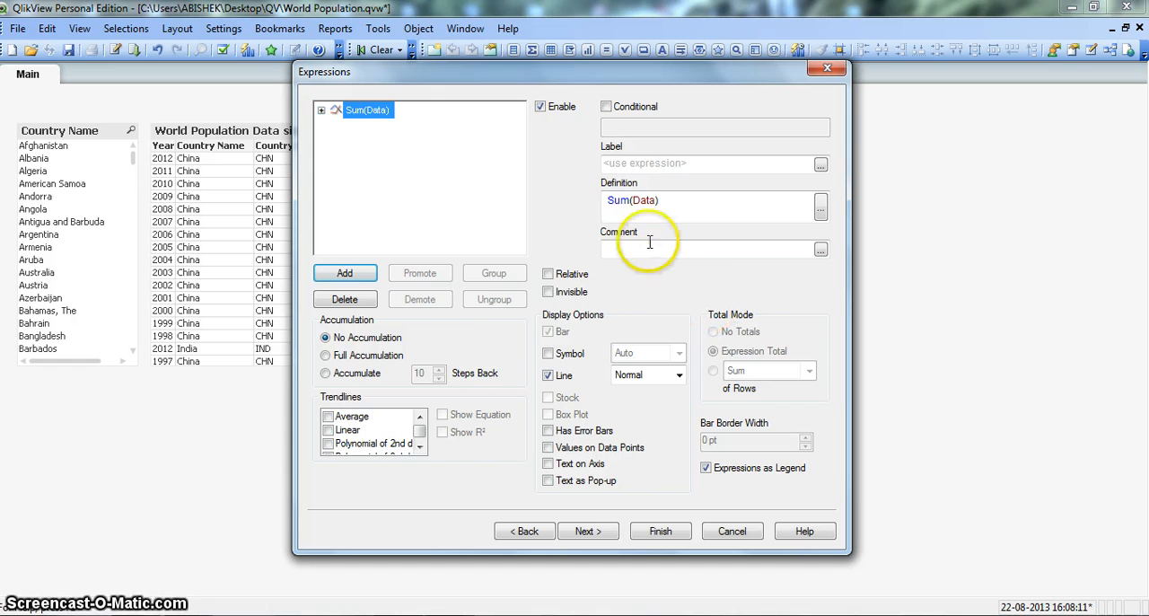
Label the expression "Population Trend" and finish creating the chart
left_click(647, 162)
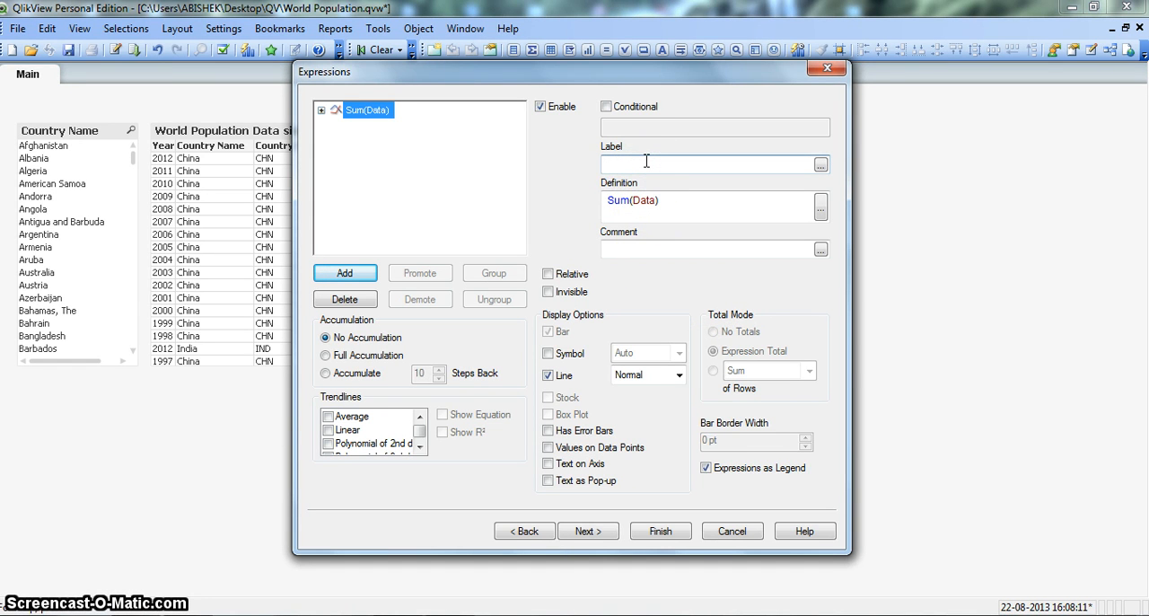
type("Population Trend")
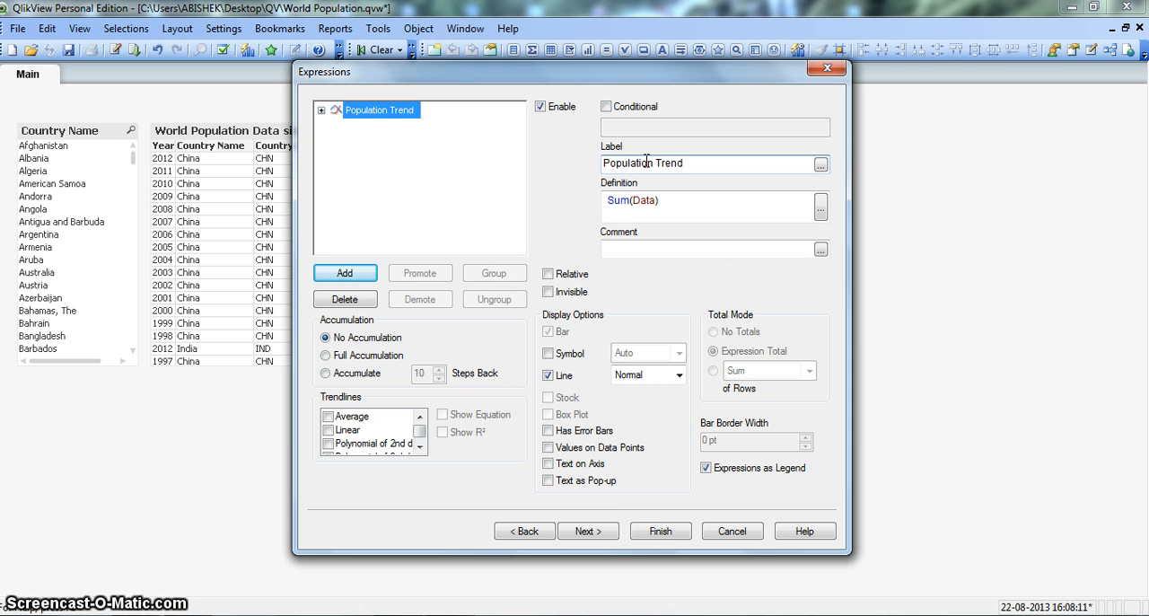
left_click(652, 532)
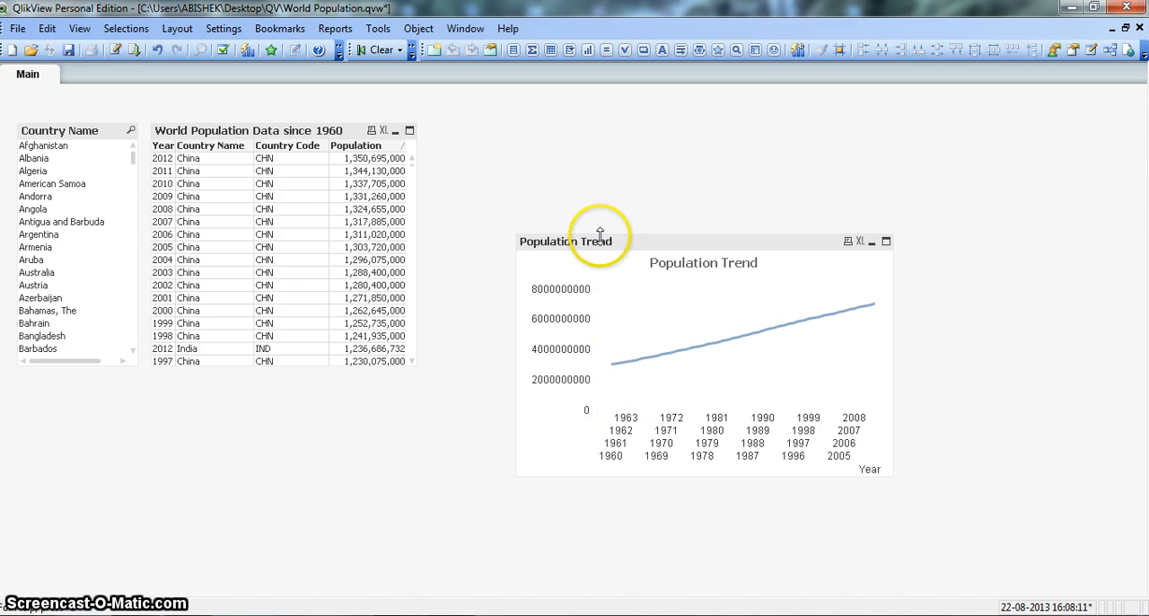
Place the Population Trend chart beside the World Population table, aligned with its top edge, and widen it across the empty sheet area
left_click_drag(601, 247, 519, 128)
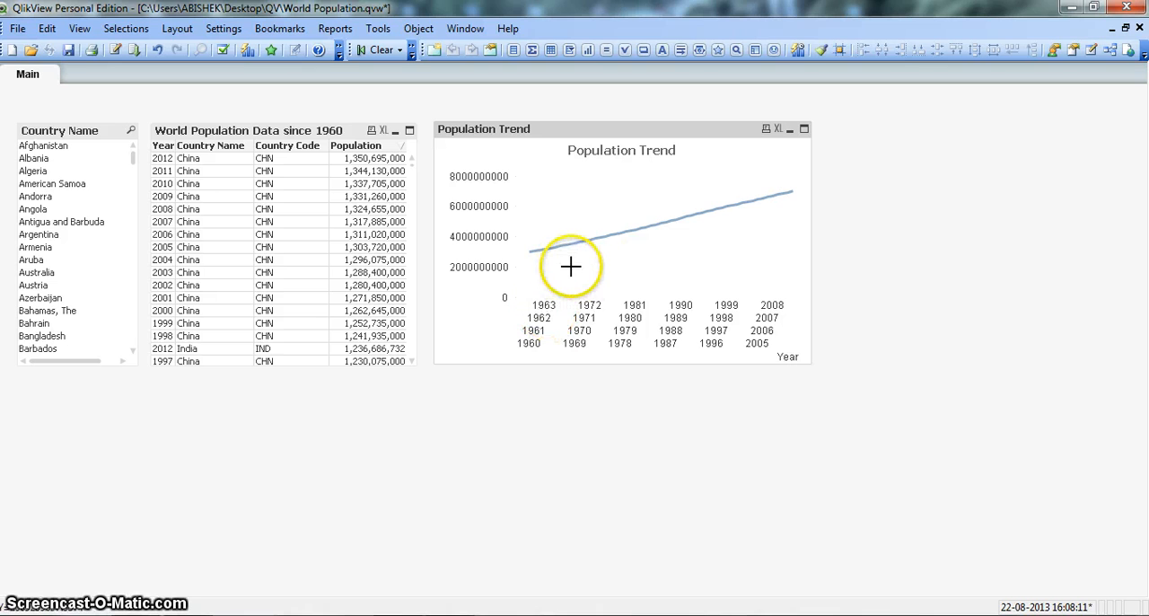
mouse_move(595, 237)
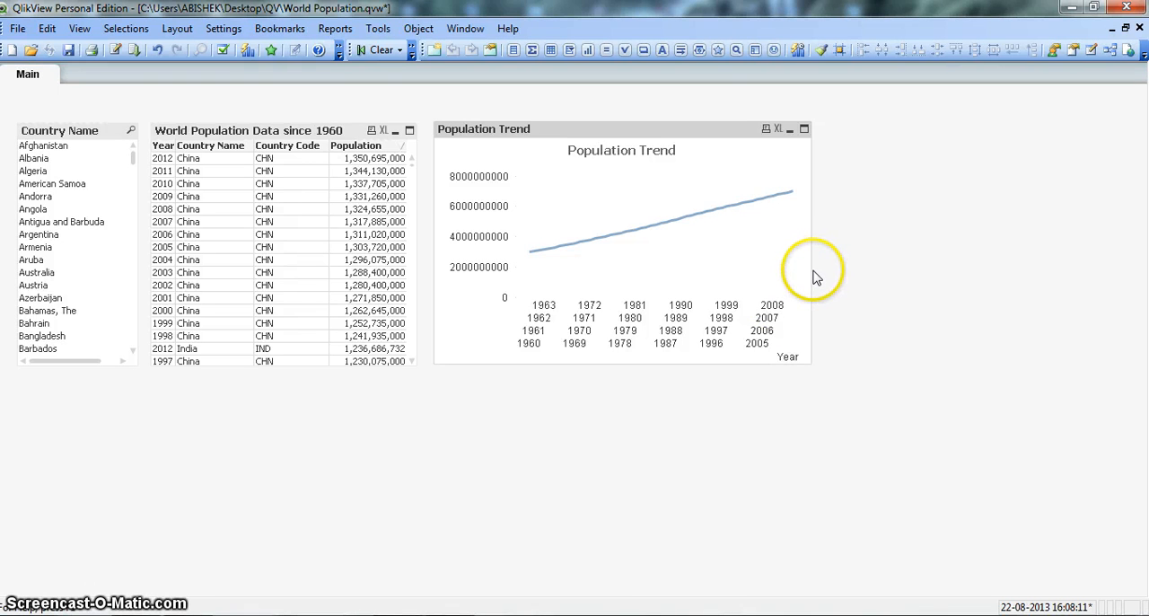
left_click_drag(811, 269, 1067, 223)
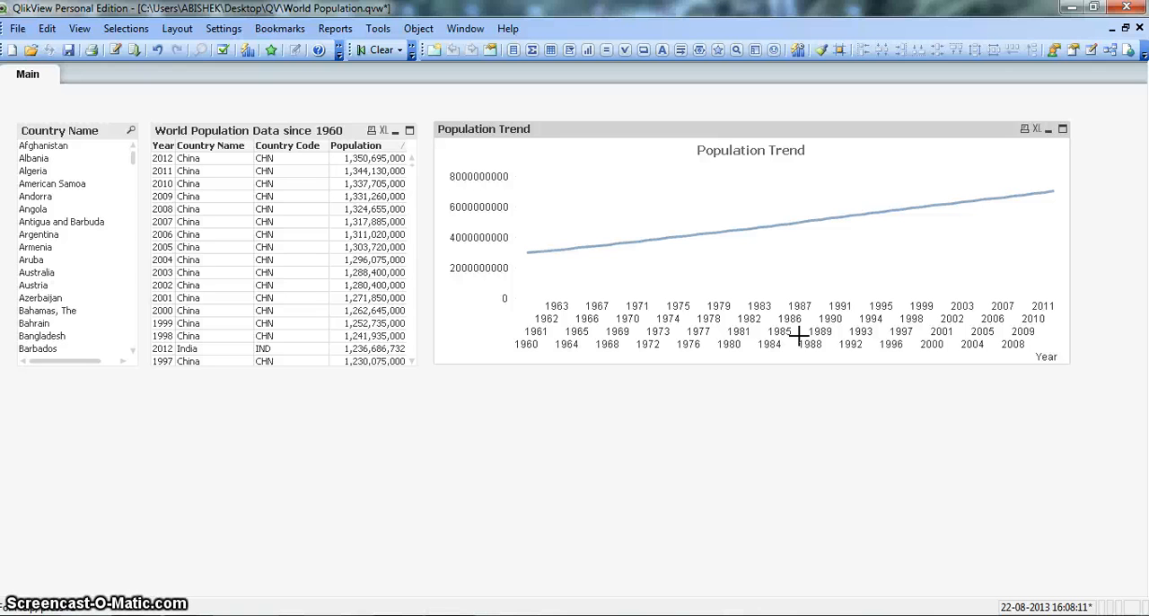
Limit the chart's Year dimension to the largest 10 values and exclude the Others group
right_click(669, 137)
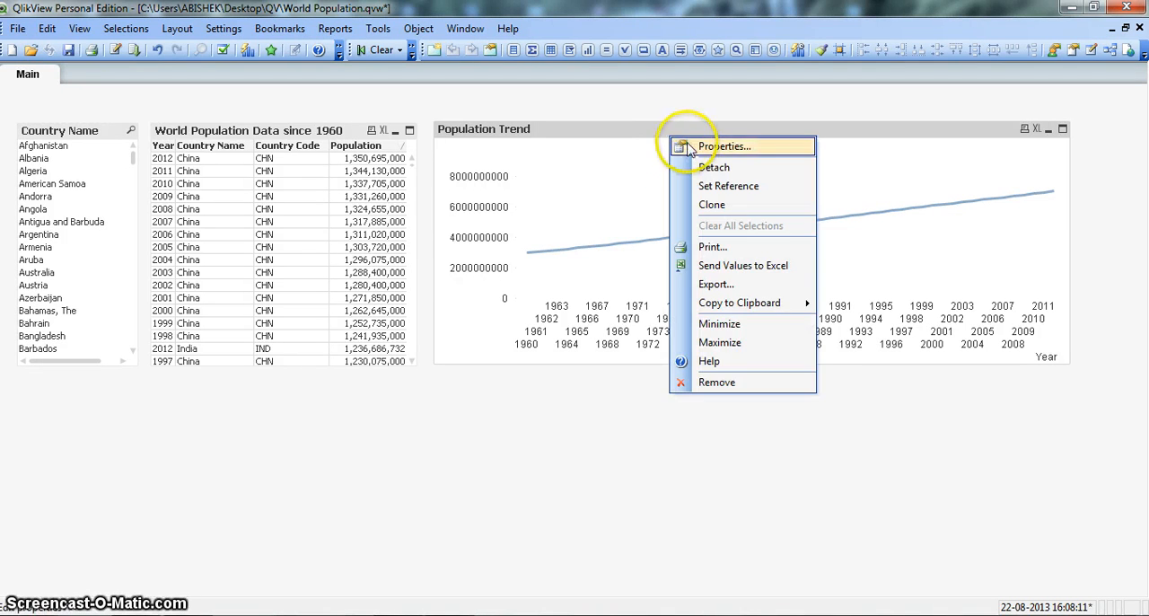
left_click(684, 145)
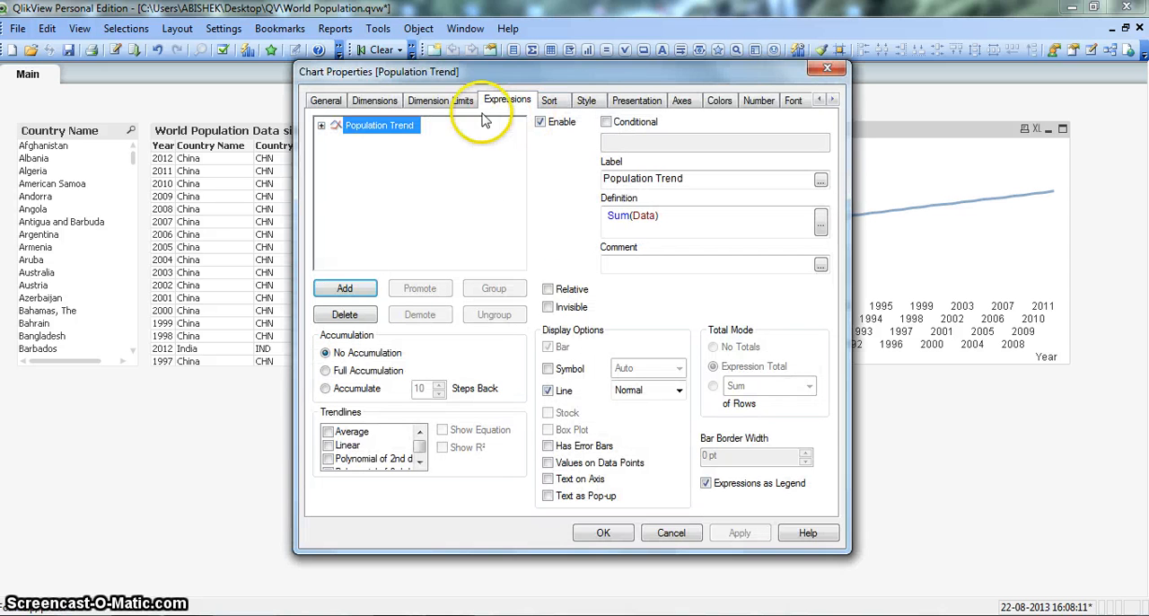
left_click(458, 103)
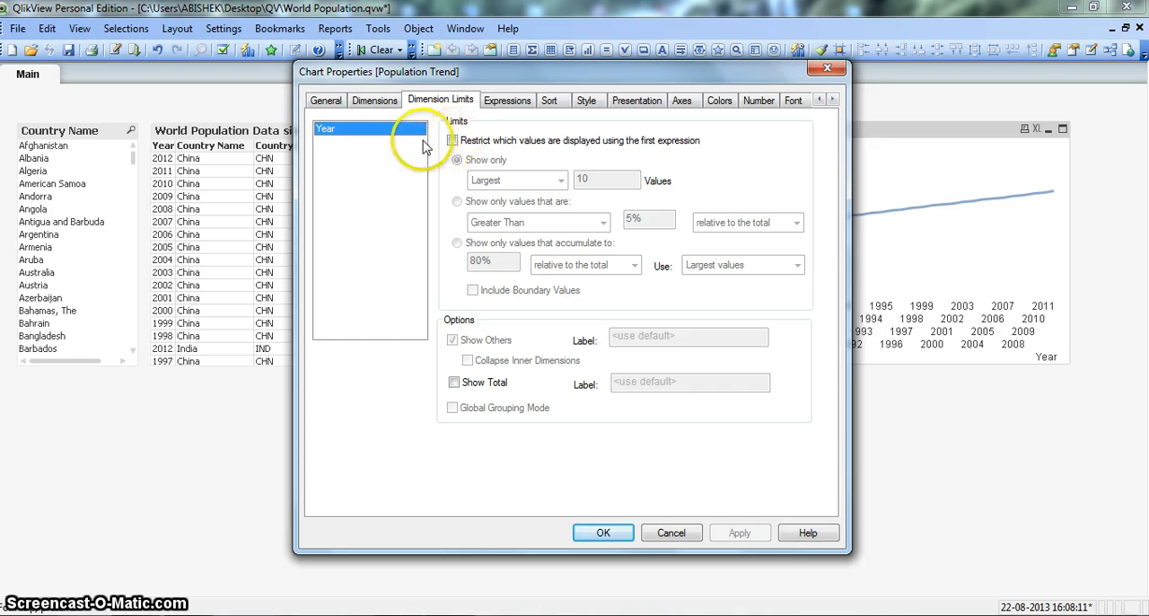
left_click(453, 141)
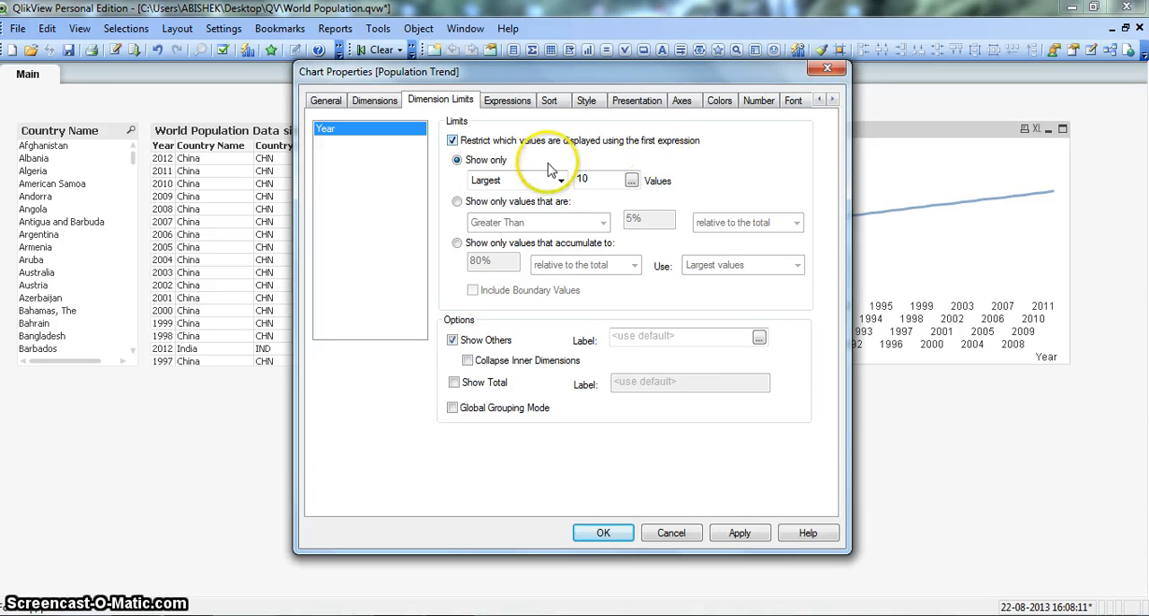
left_click(513, 182)
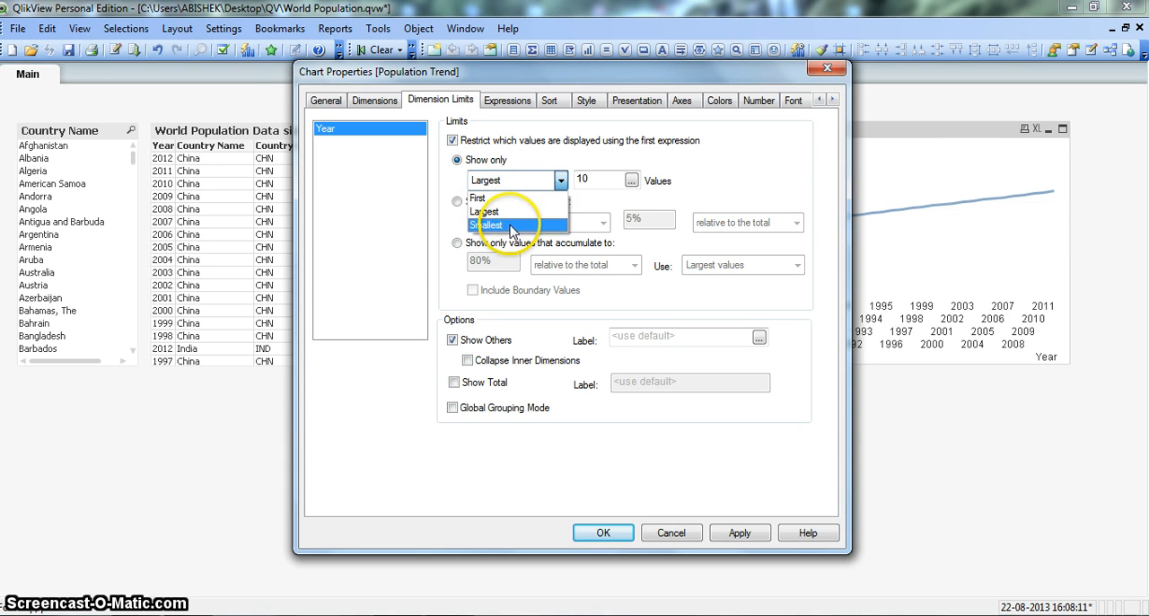
left_click(504, 211)
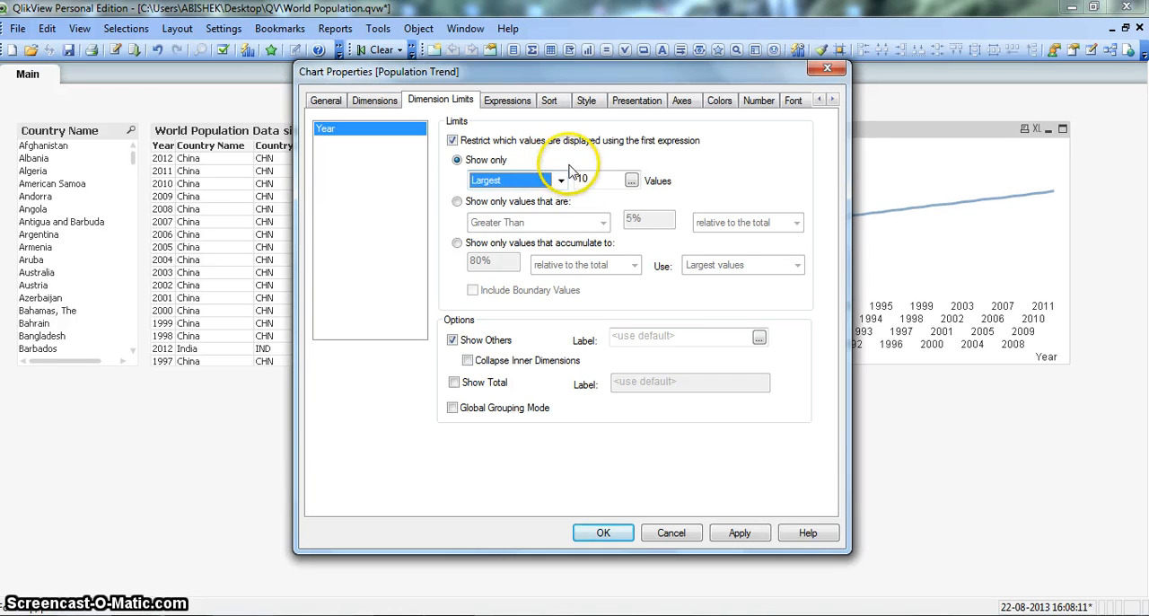
left_click(453, 343)
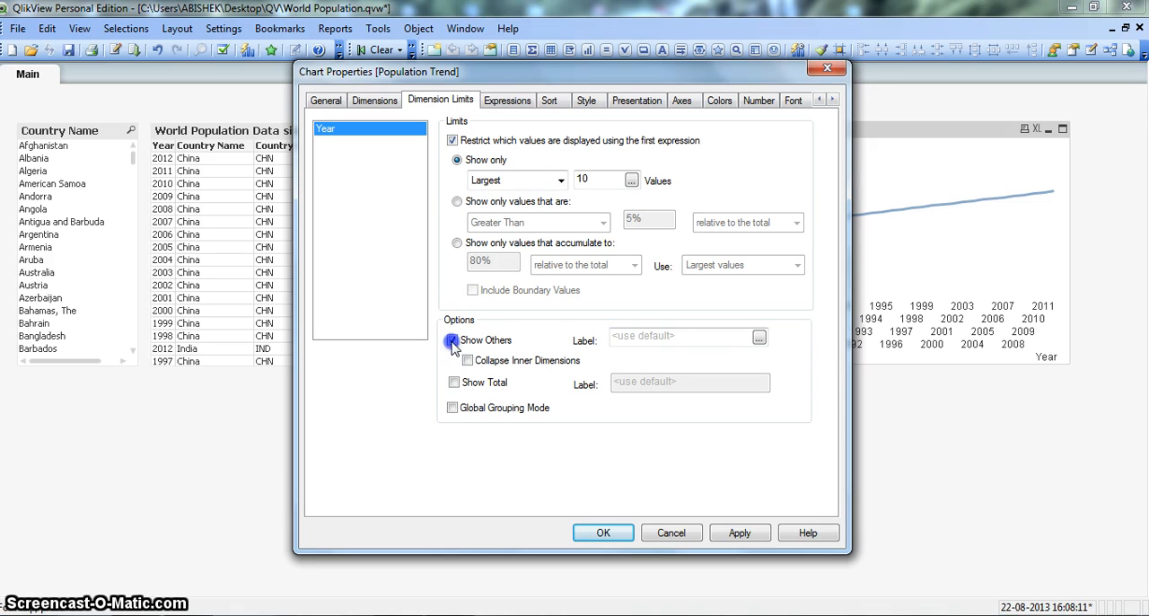
left_click(739, 532)
left_click(605, 533)
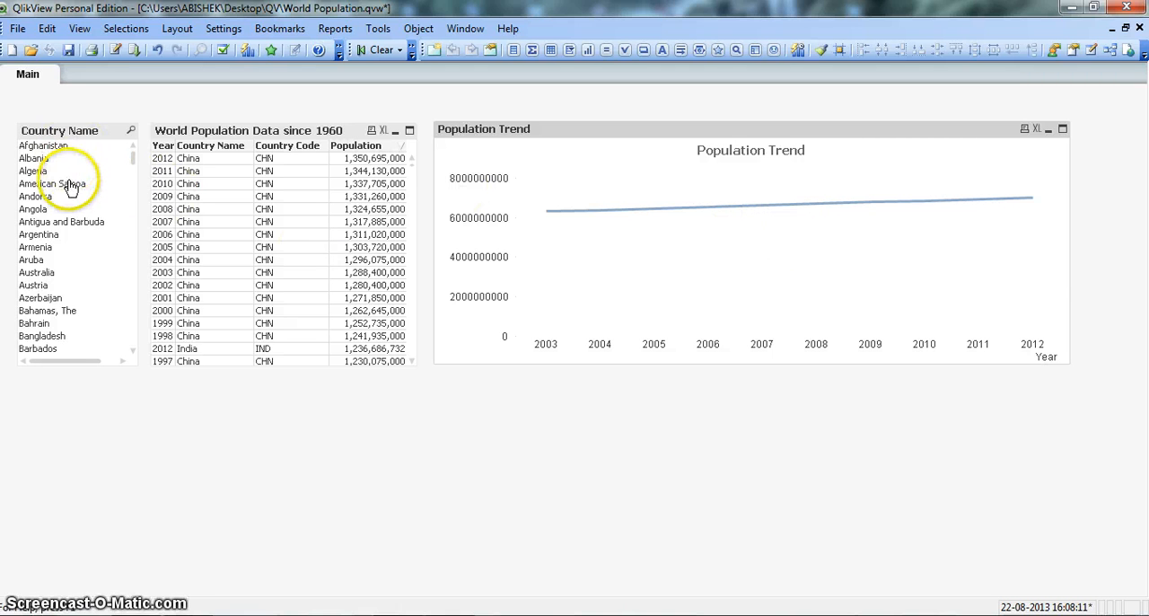
Filter the sheet by Afghanistan, Algeria, Aruba and Bangladesh one after another, leaving Angola as the selected country
left_click(72, 145)
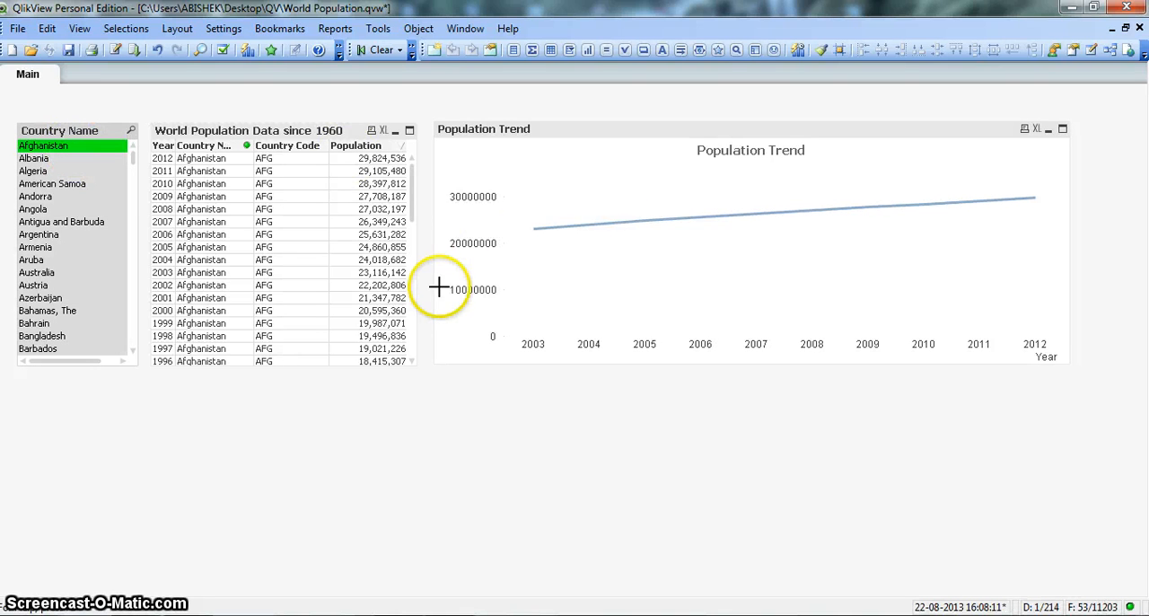
left_click(77, 170)
left_click(78, 258)
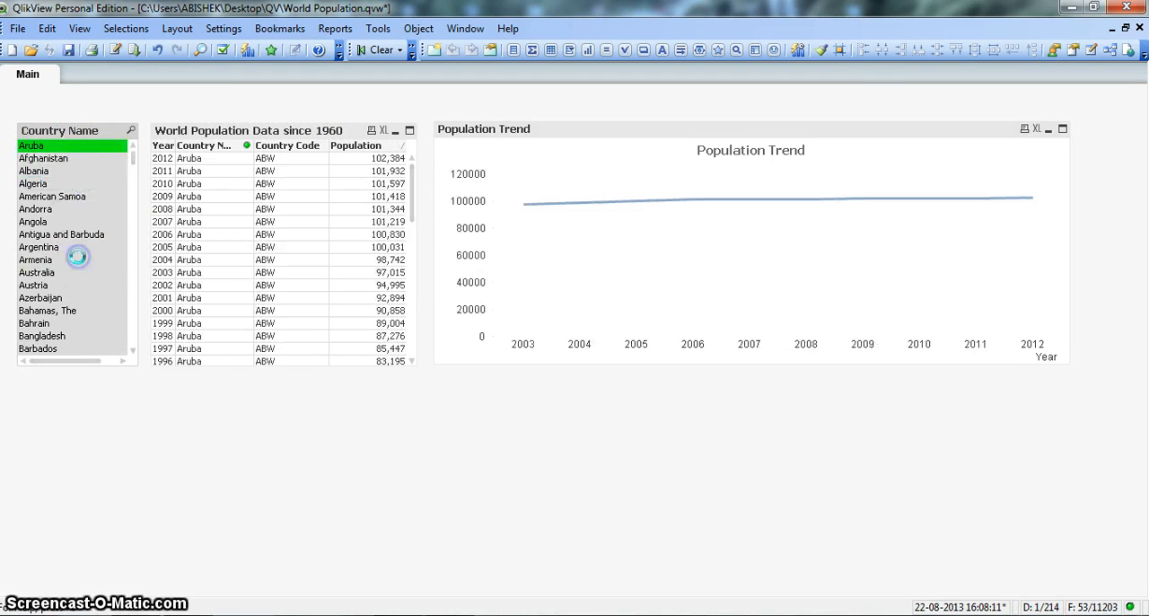
left_click(79, 336)
left_click(72, 224)
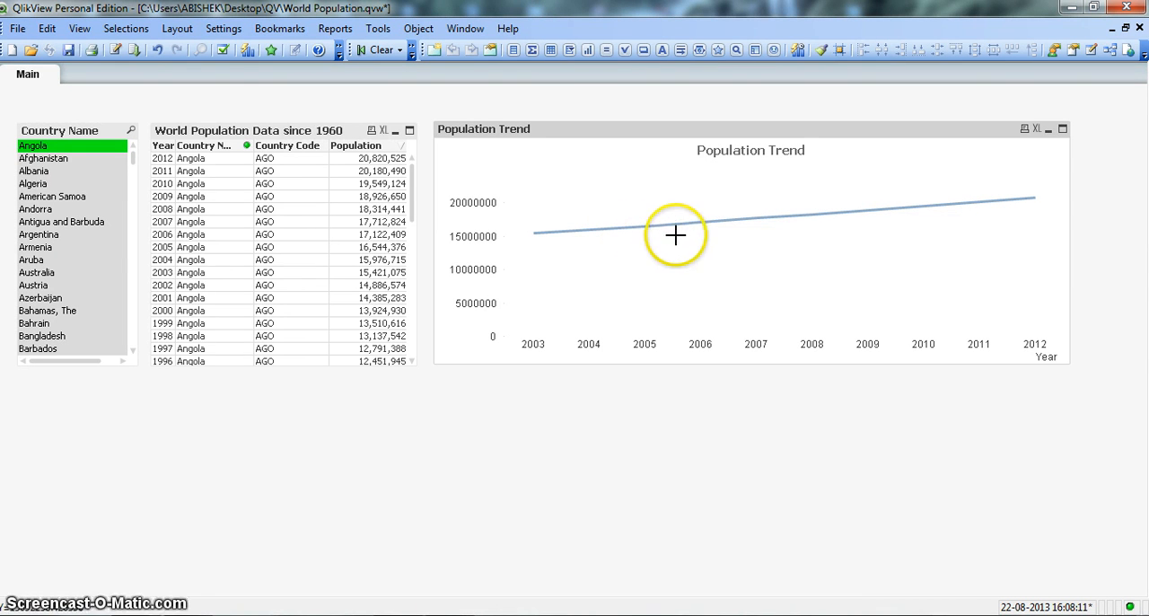
Enable Values on Data Points for the Population Trend expression and apply it to the chart
right_click(736, 243)
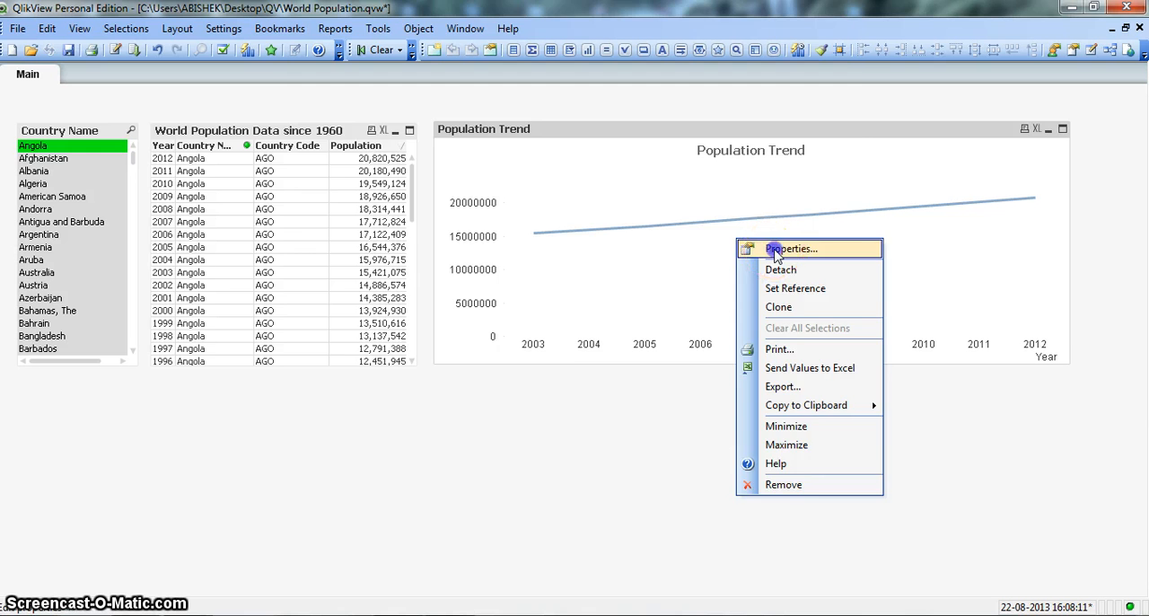
left_click(777, 250)
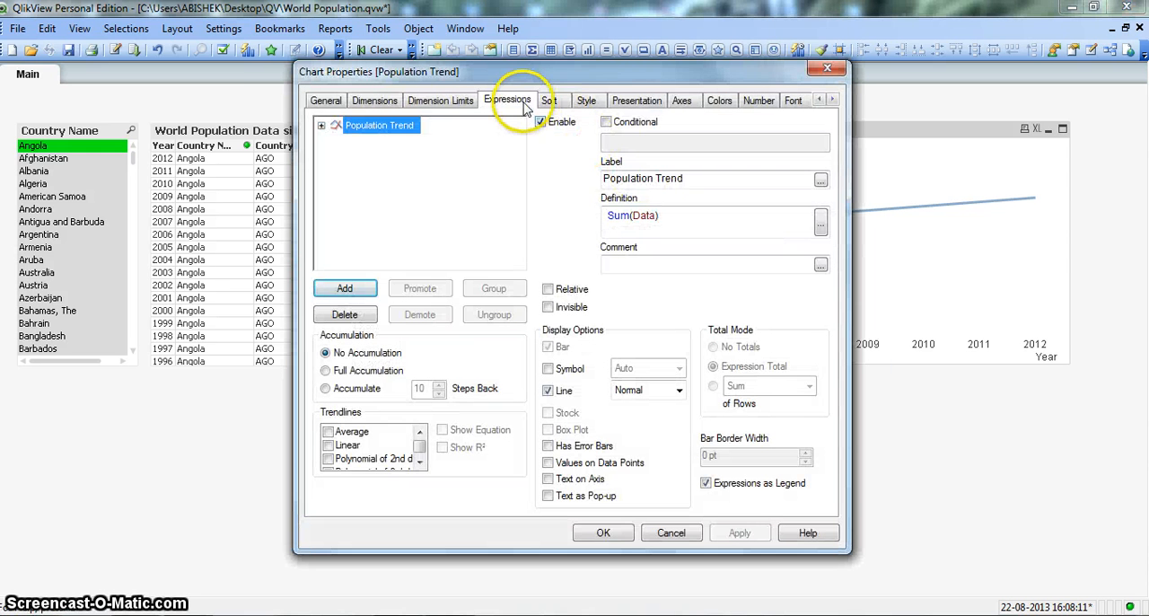
left_click(521, 101)
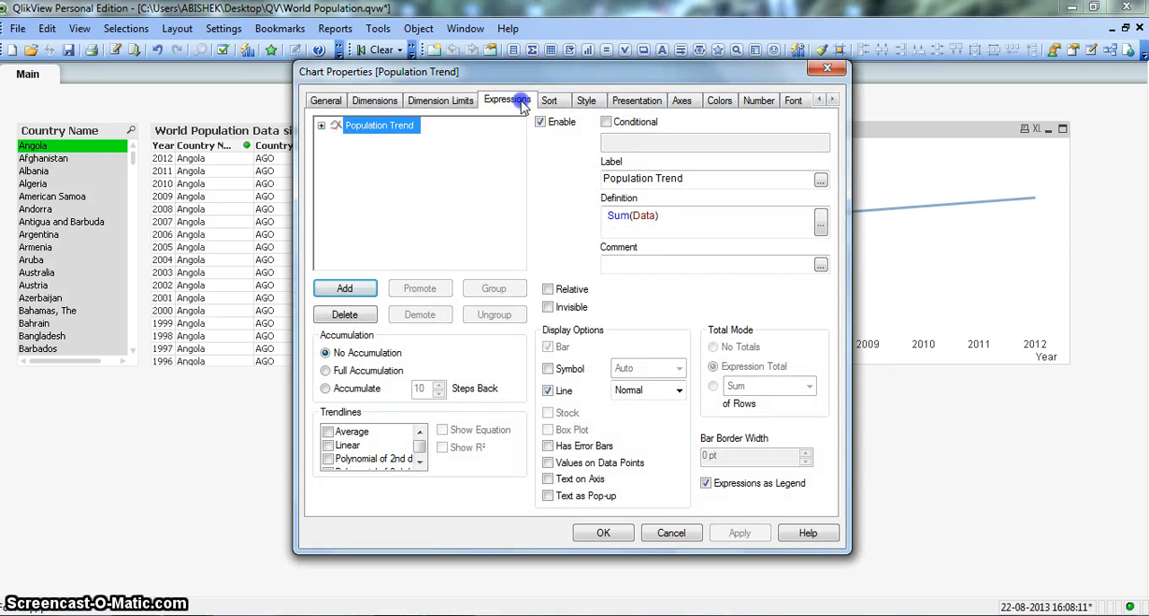
left_click(547, 462)
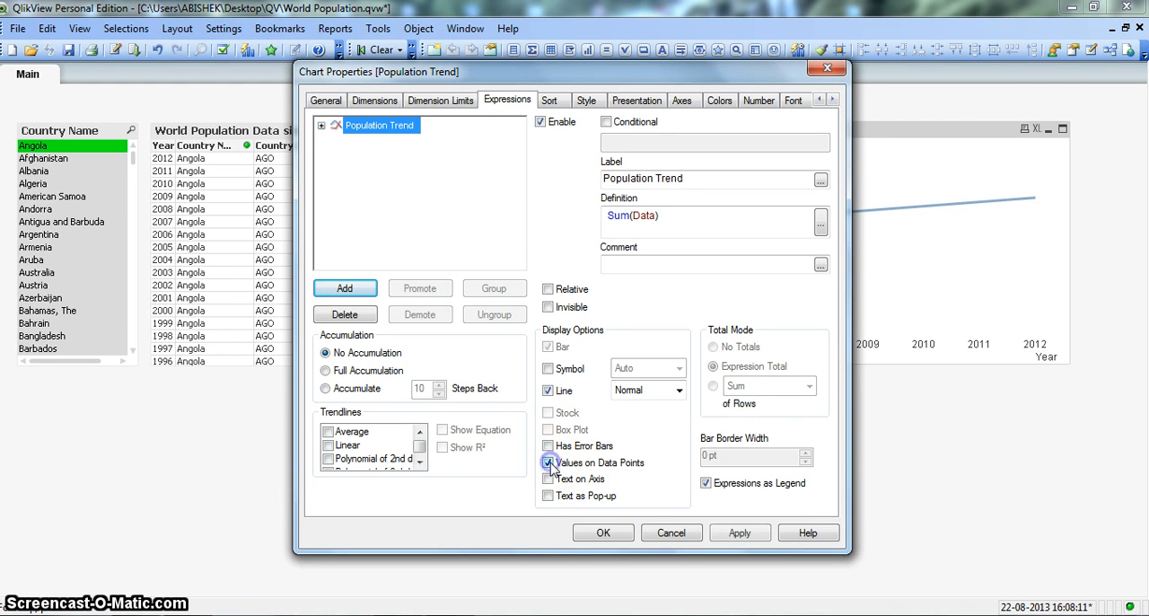
left_click(508, 74)
left_click_drag(508, 74, 209, 63)
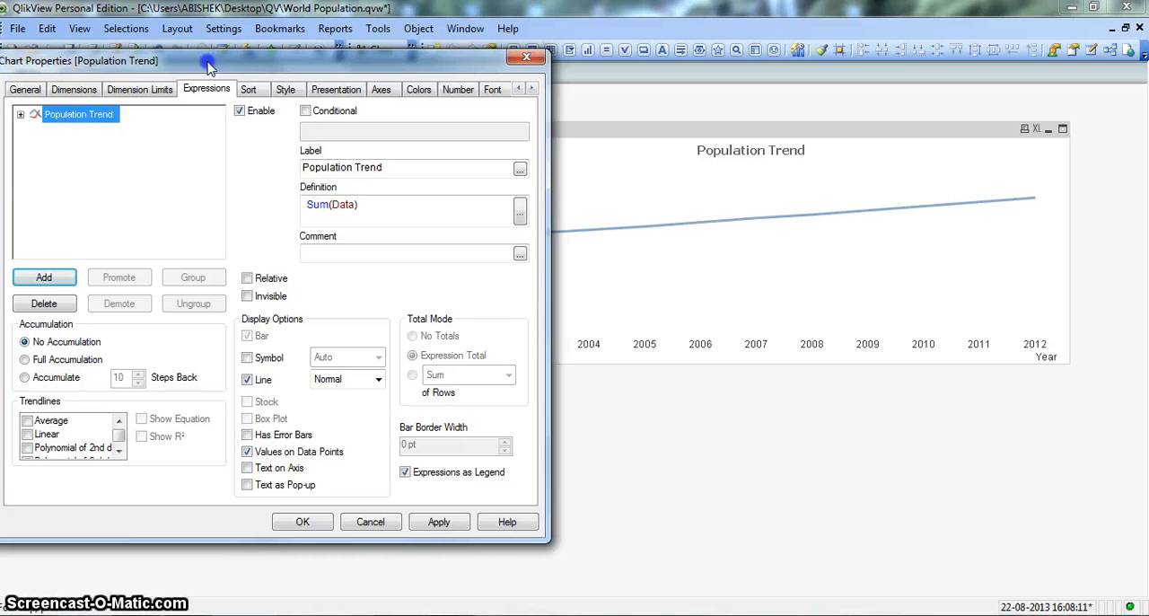
left_click(439, 521)
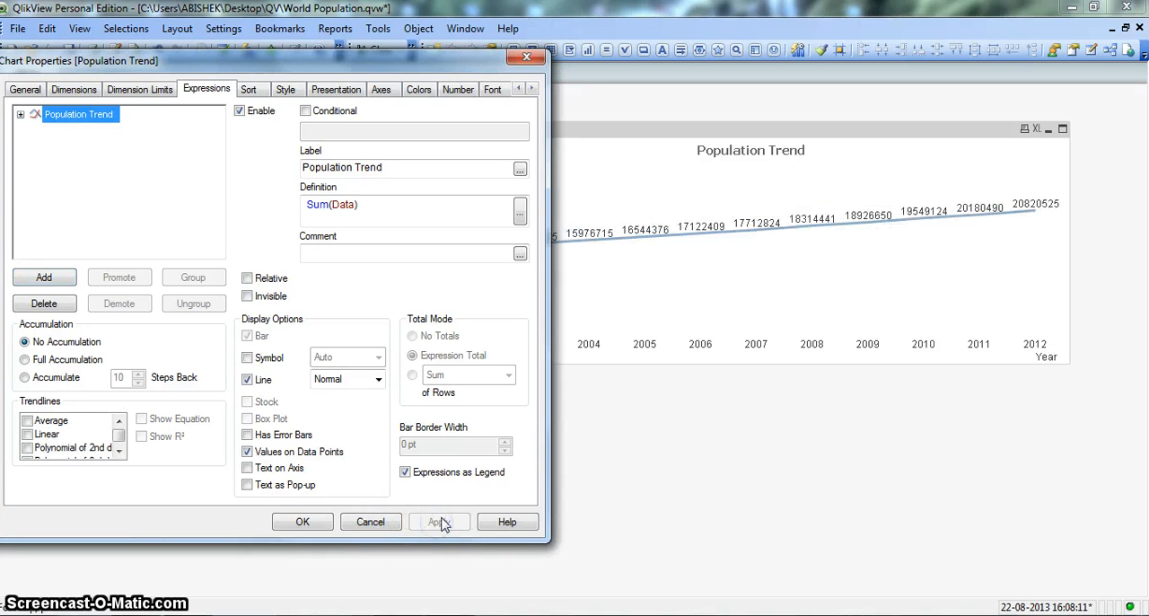
left_click(714, 239)
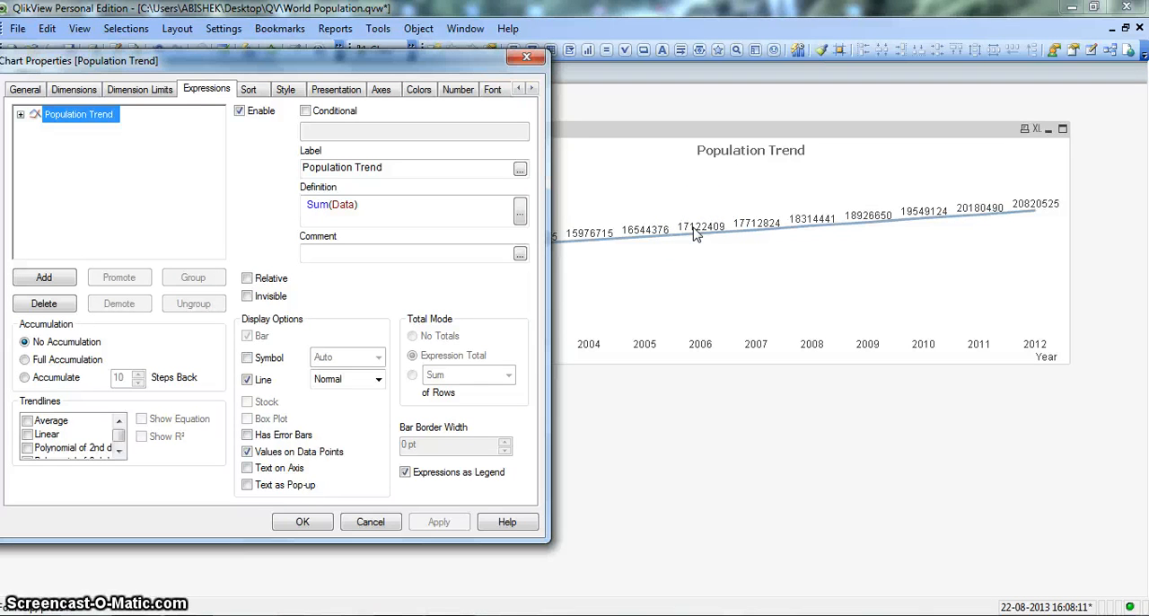
left_click(705, 236)
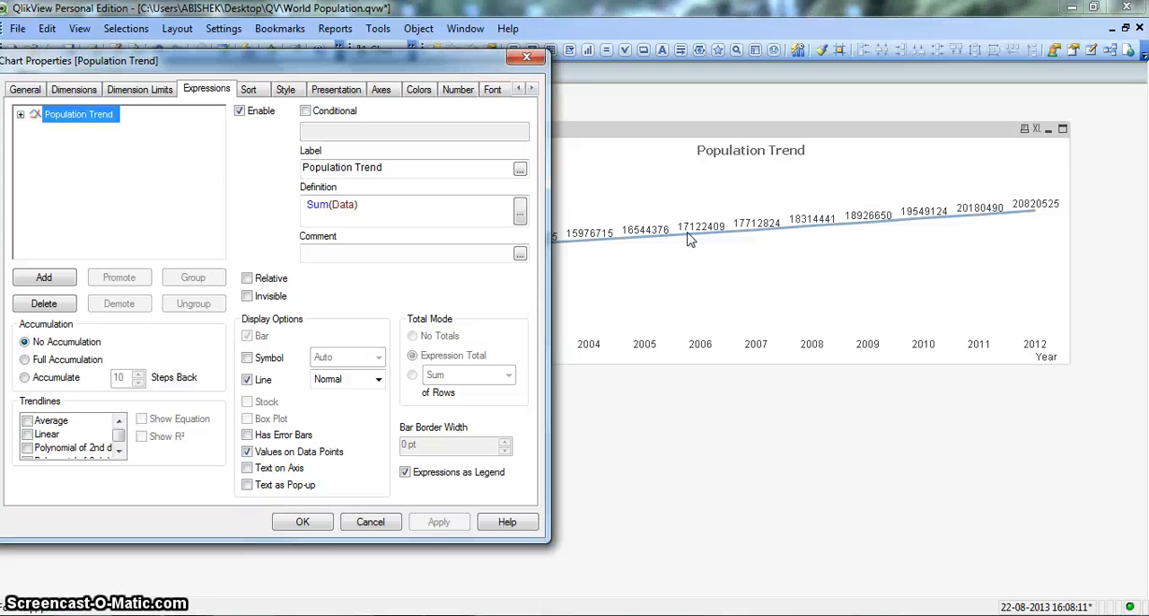
left_click(691, 237)
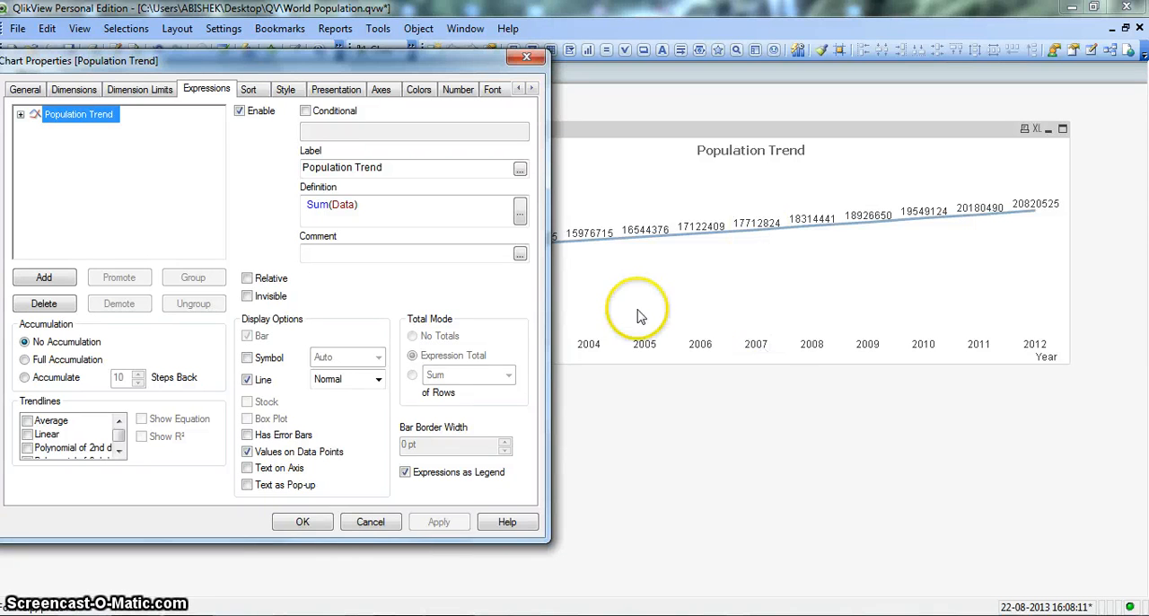
key("alt")
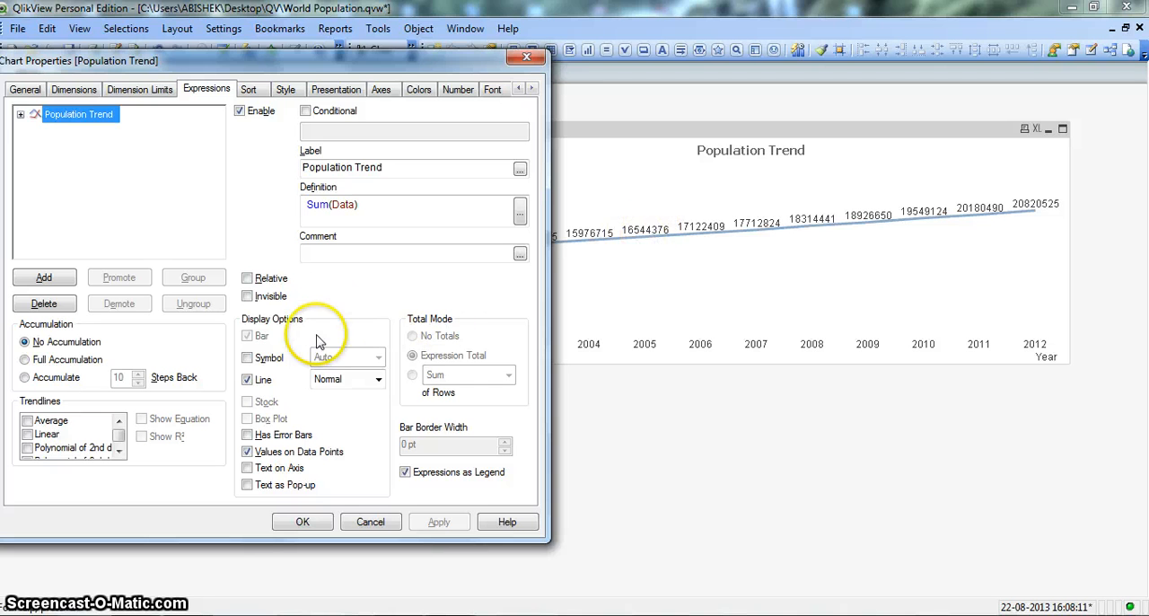
Turn on symbols for the Population Trend expression, choose Diamonds as the symbol shape and apply it
left_click(248, 358)
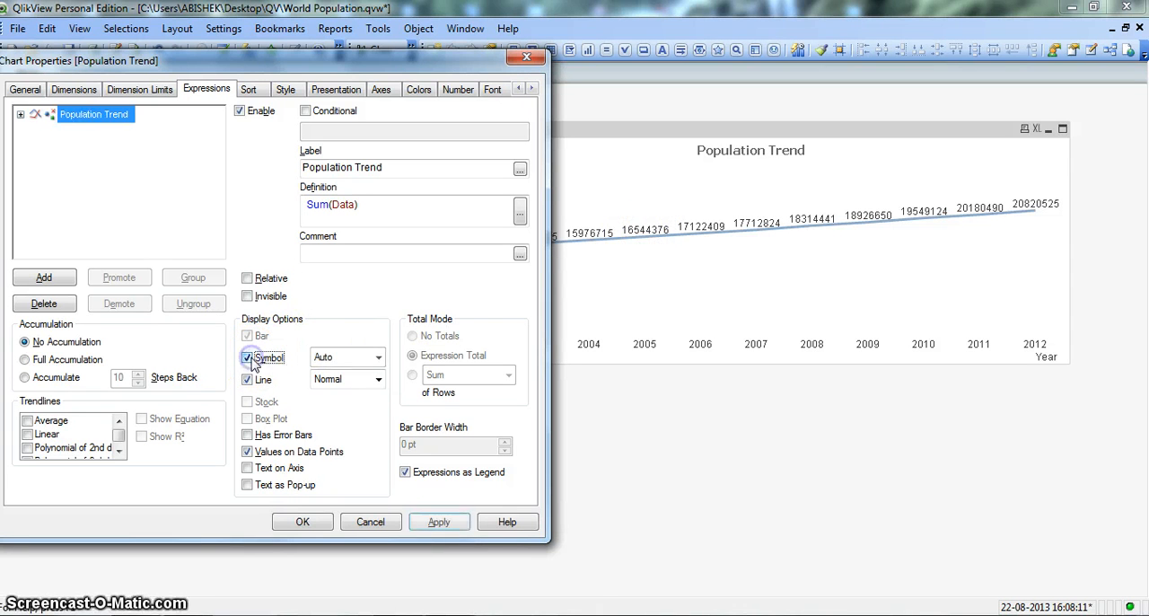
left_click(331, 357)
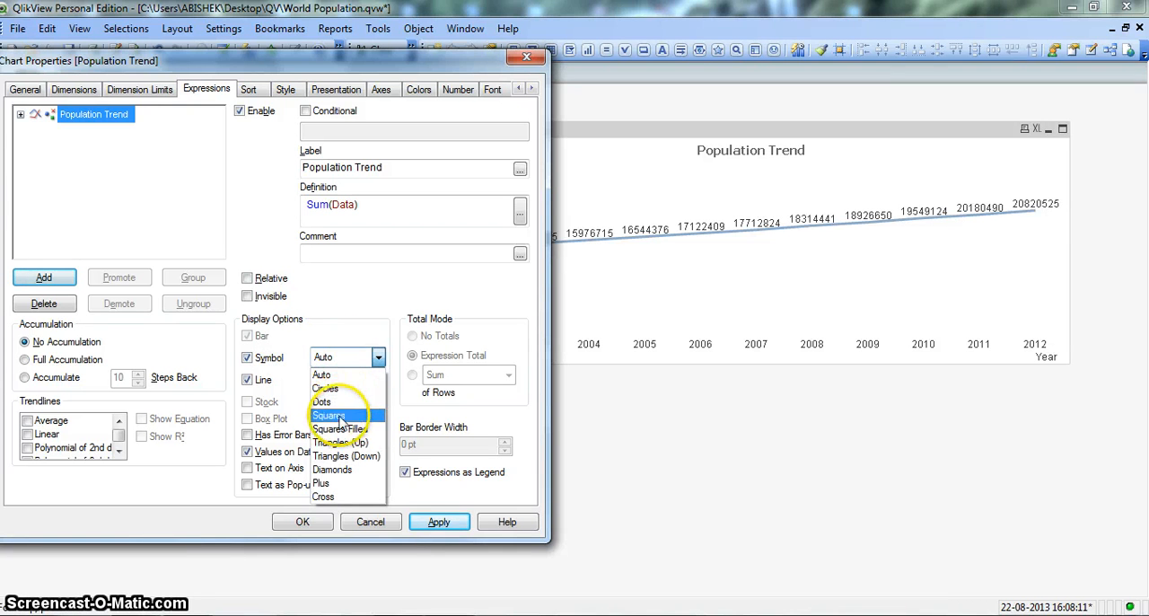
left_click(344, 470)
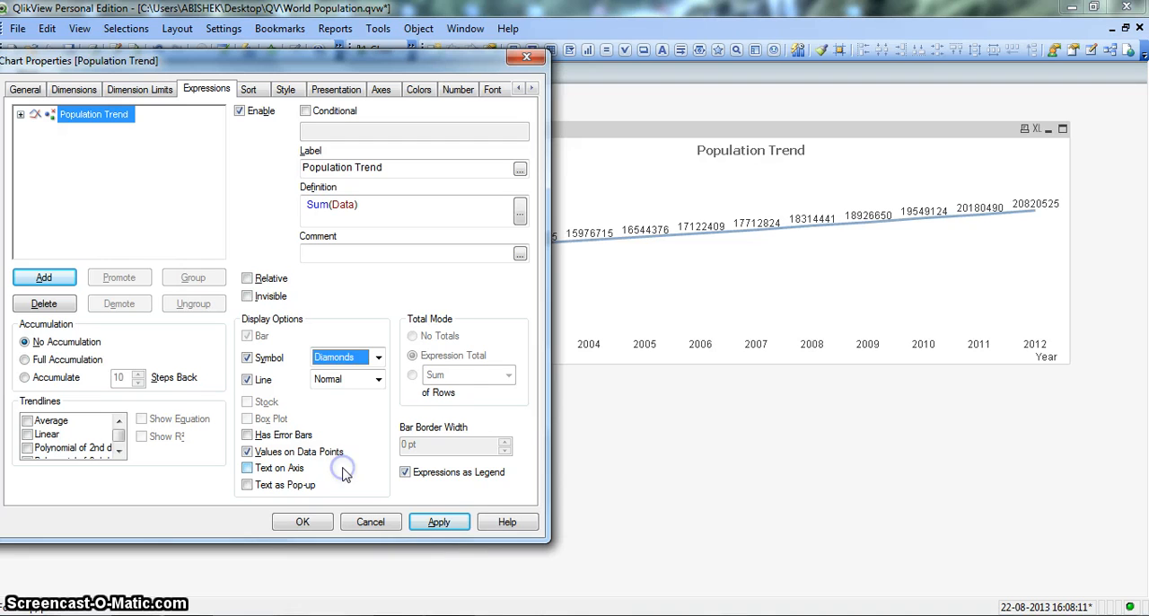
left_click(448, 524)
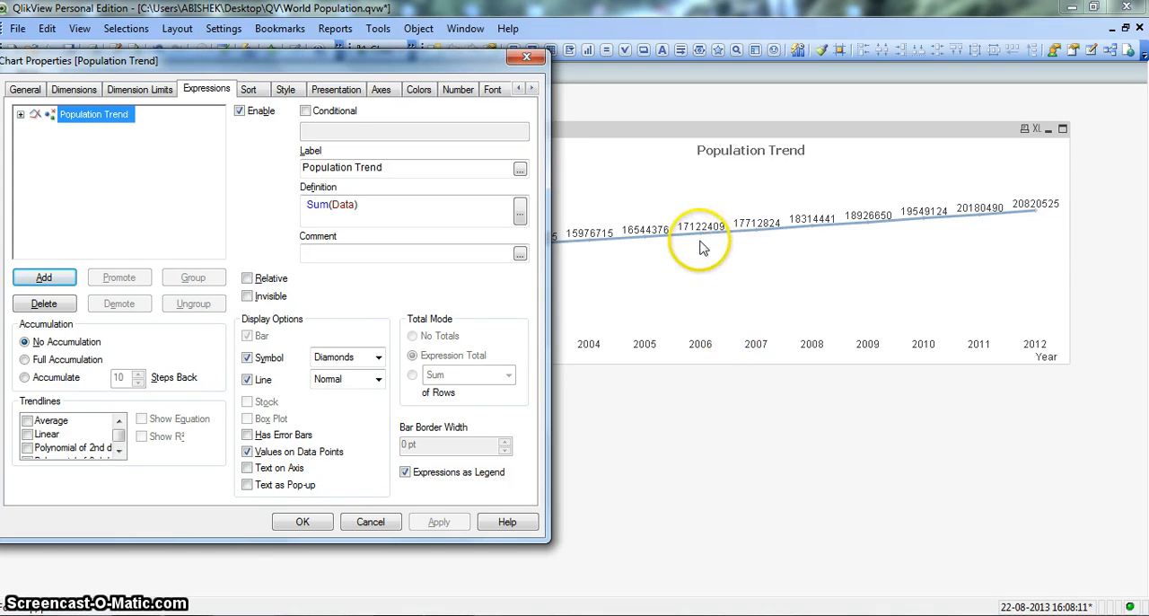
Set the expression's symbol shape to Squares and apply the change to the chart
left_click(330, 357)
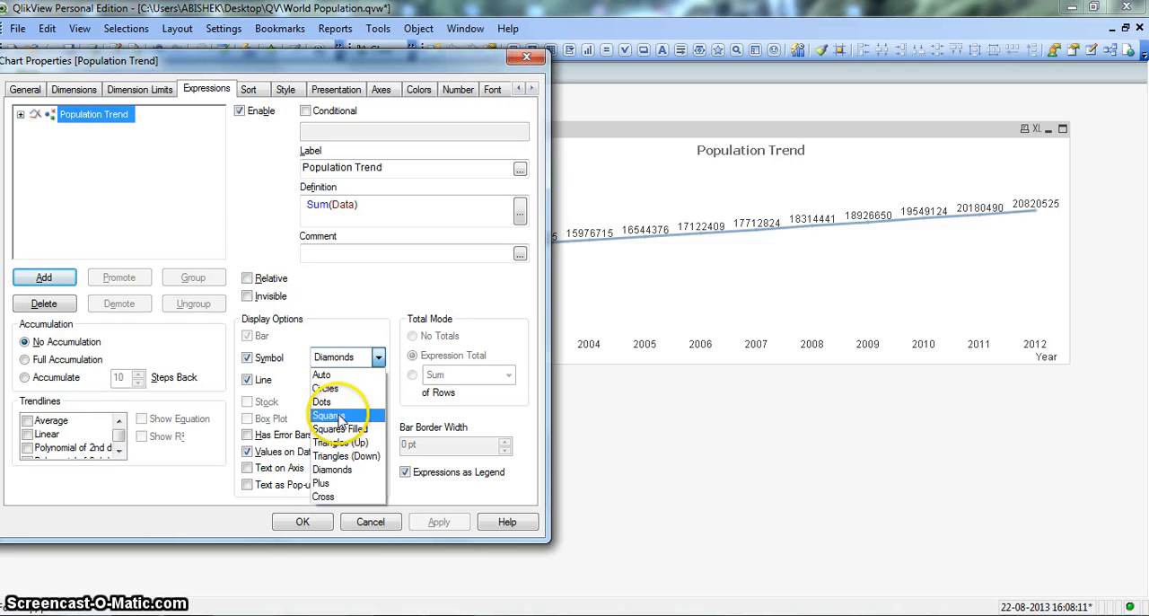
left_click(340, 417)
left_click(437, 522)
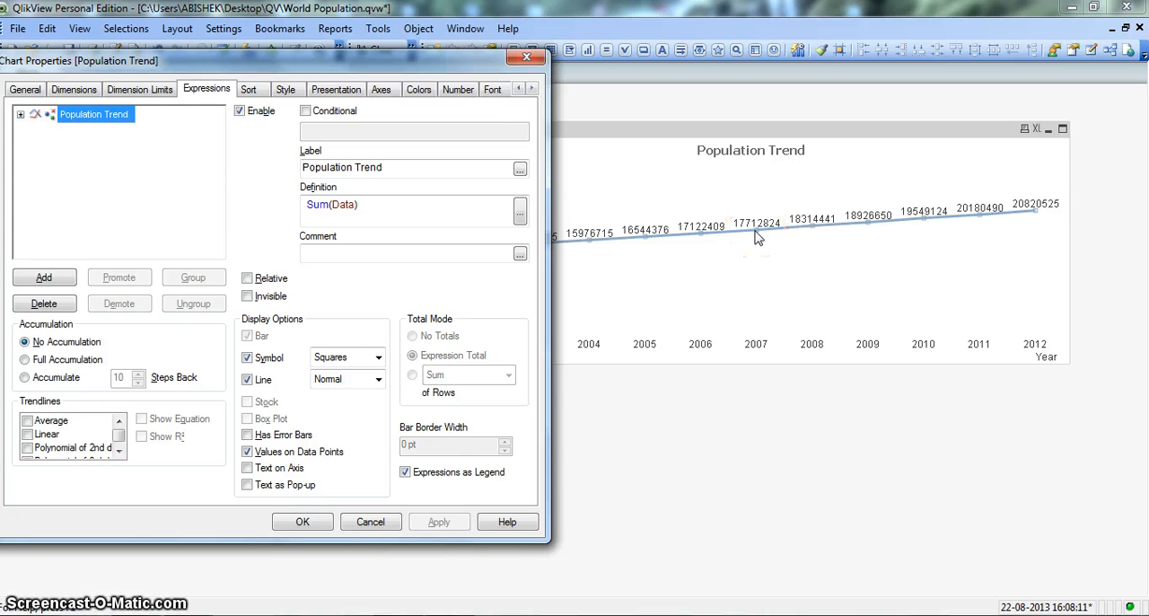
Try the 3D line, area and 3D area looks on the chart one after another, ending with the plain line look
left_click(286, 92)
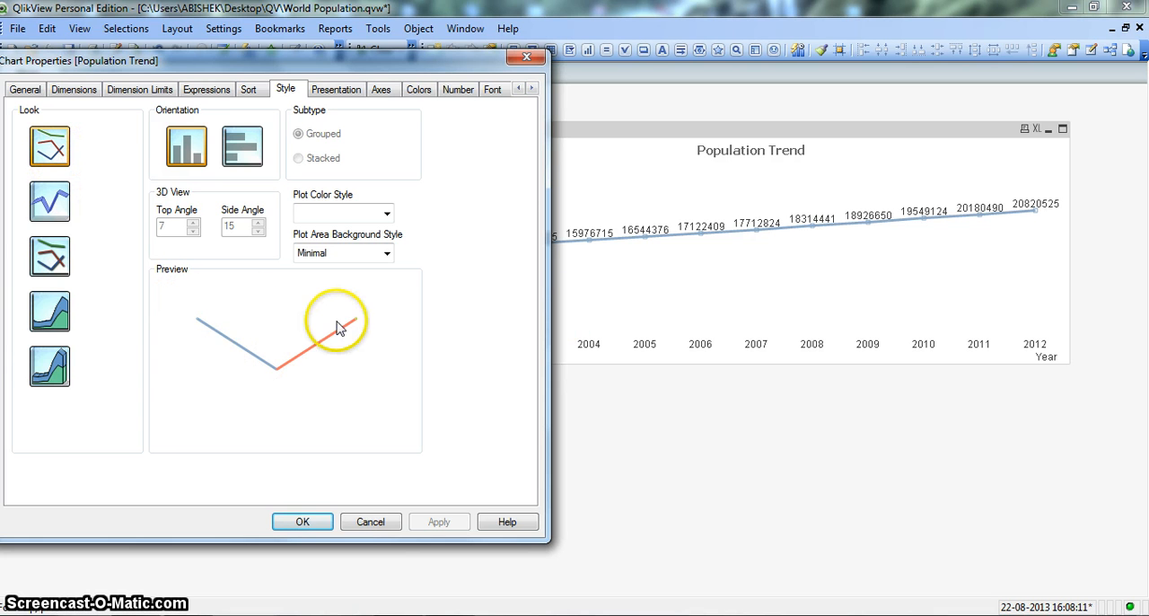
left_click(54, 204)
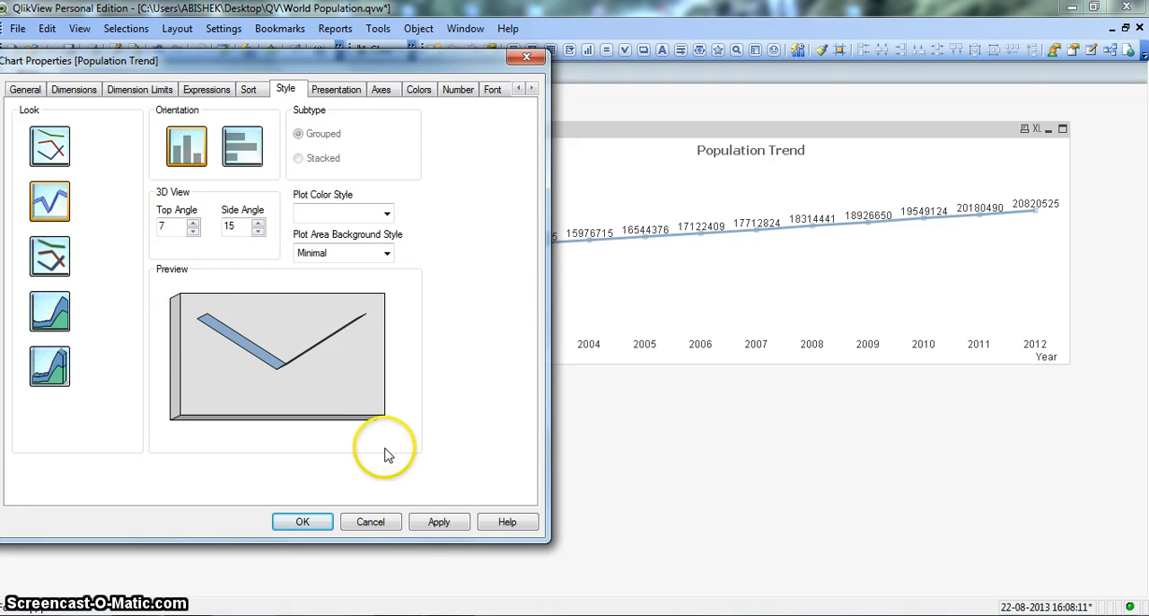
left_click(440, 522)
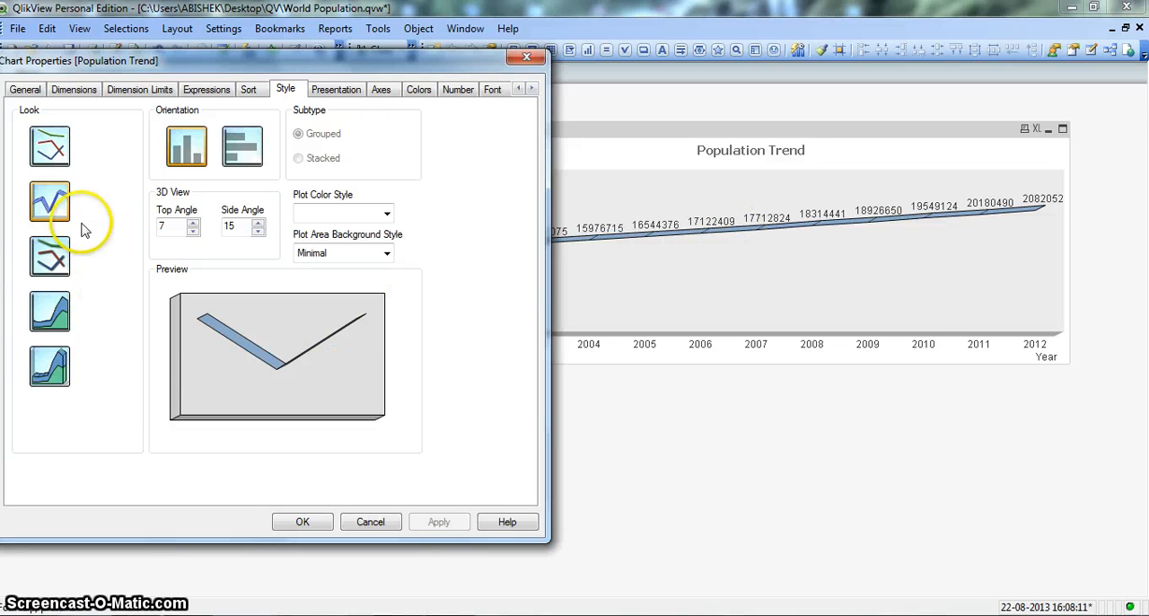
left_click(63, 310)
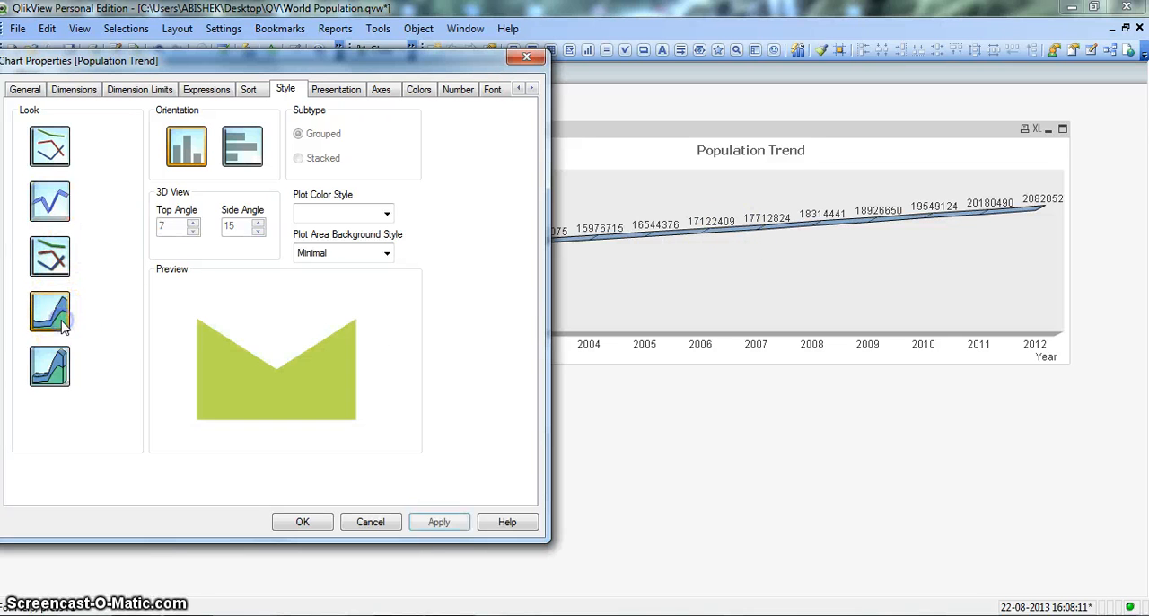
left_click(433, 524)
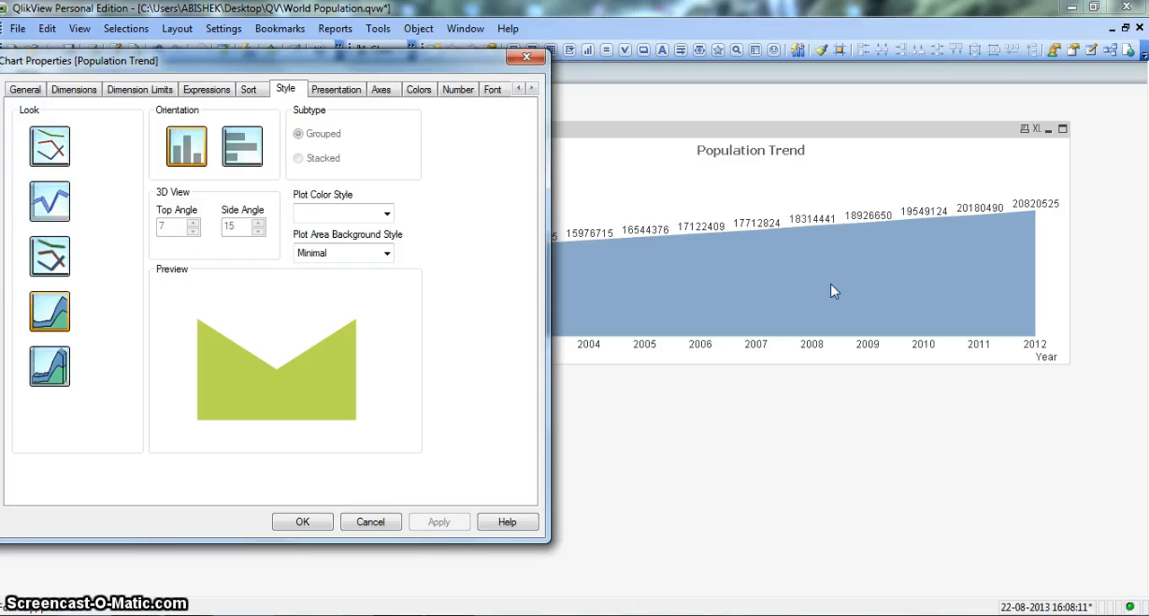
left_click(65, 361)
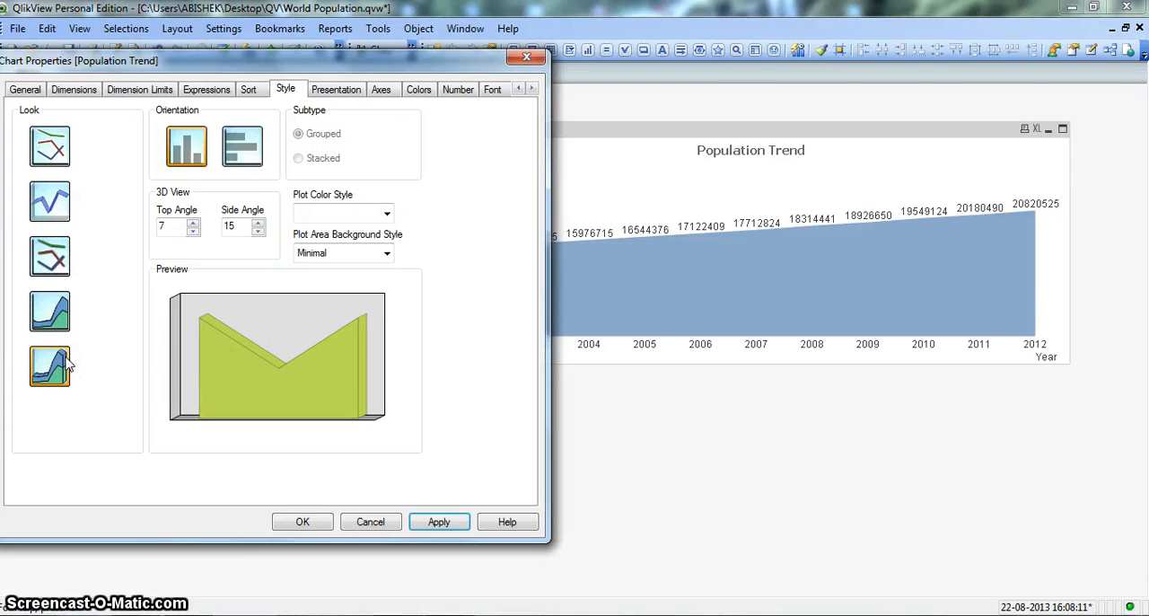
left_click(441, 522)
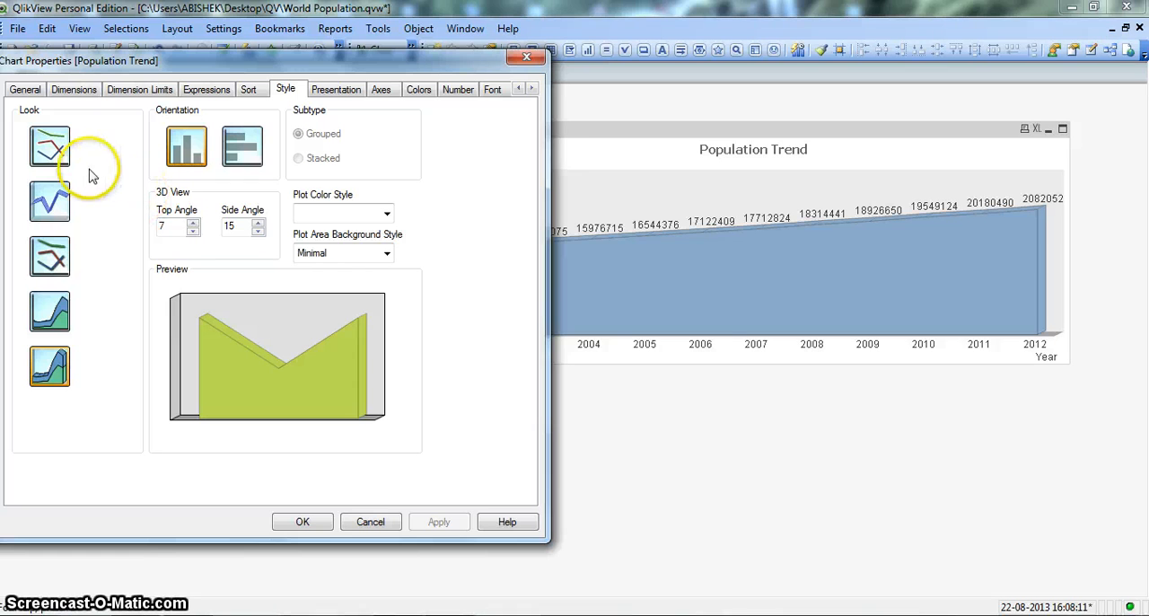
left_click(50, 148)
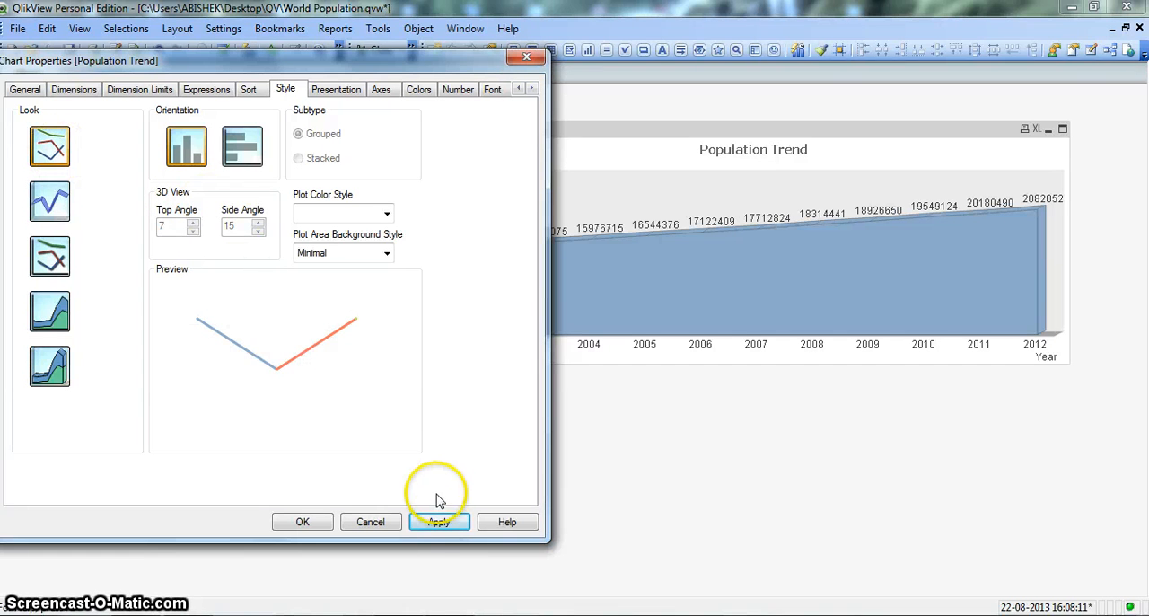
left_click(437, 523)
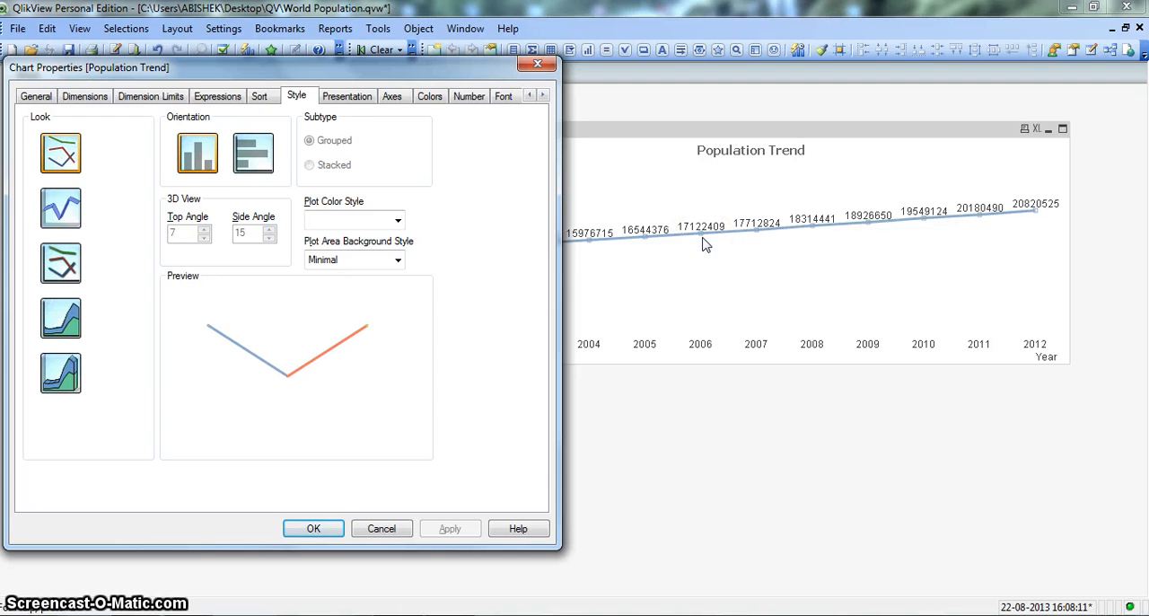
left_click(682, 242)
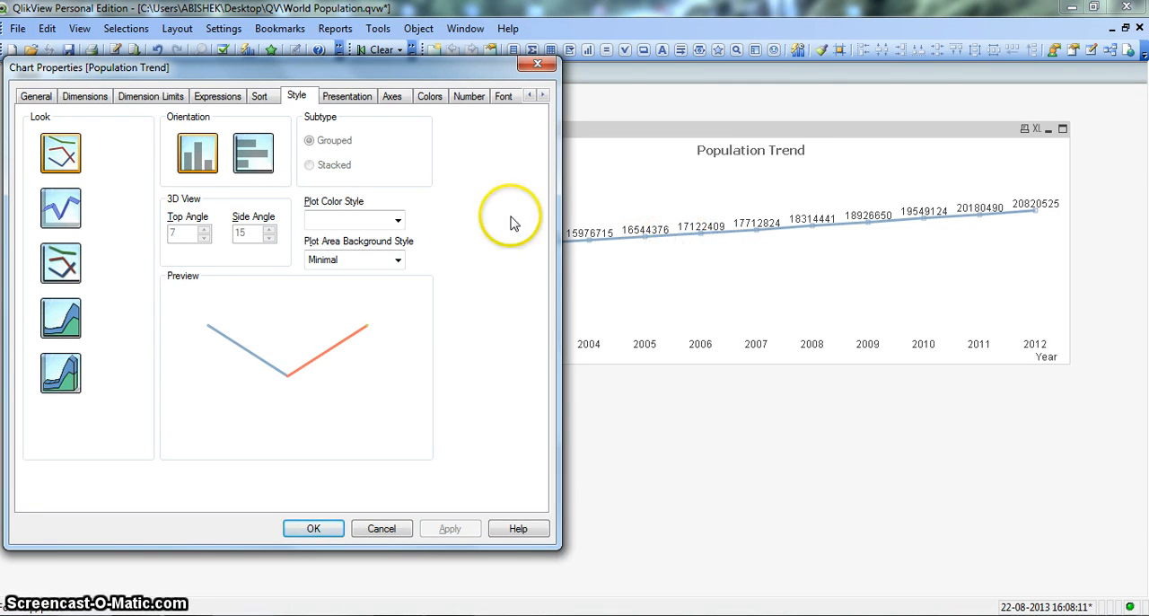
Set the chart's first data color to a fixed solid red (255, 0, 0) and apply it to the line
left_click(438, 104)
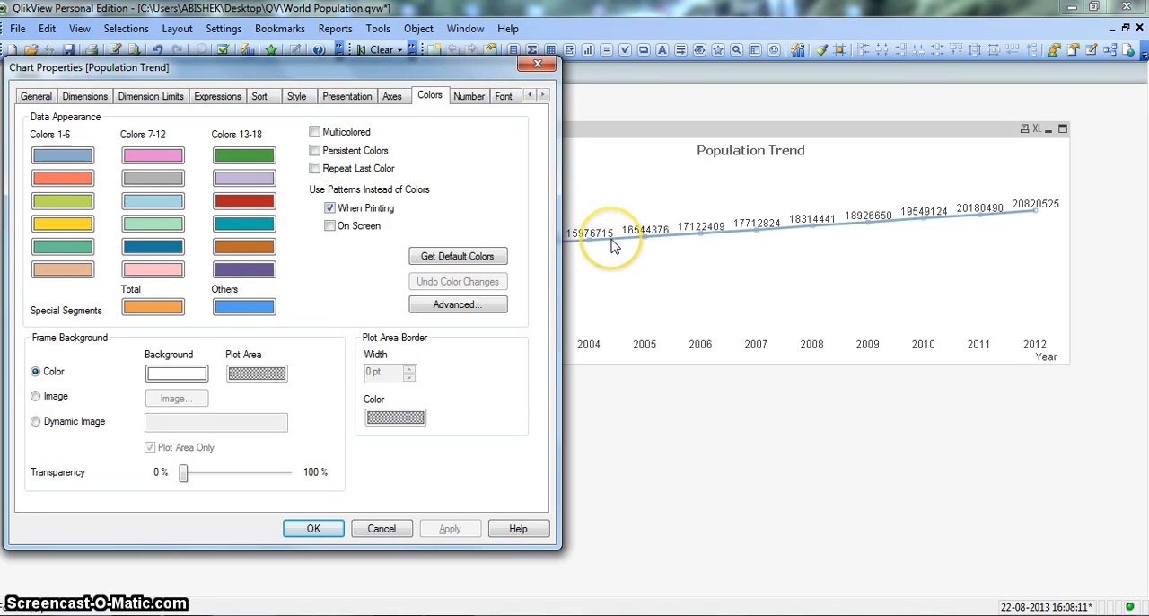
left_click(63, 156)
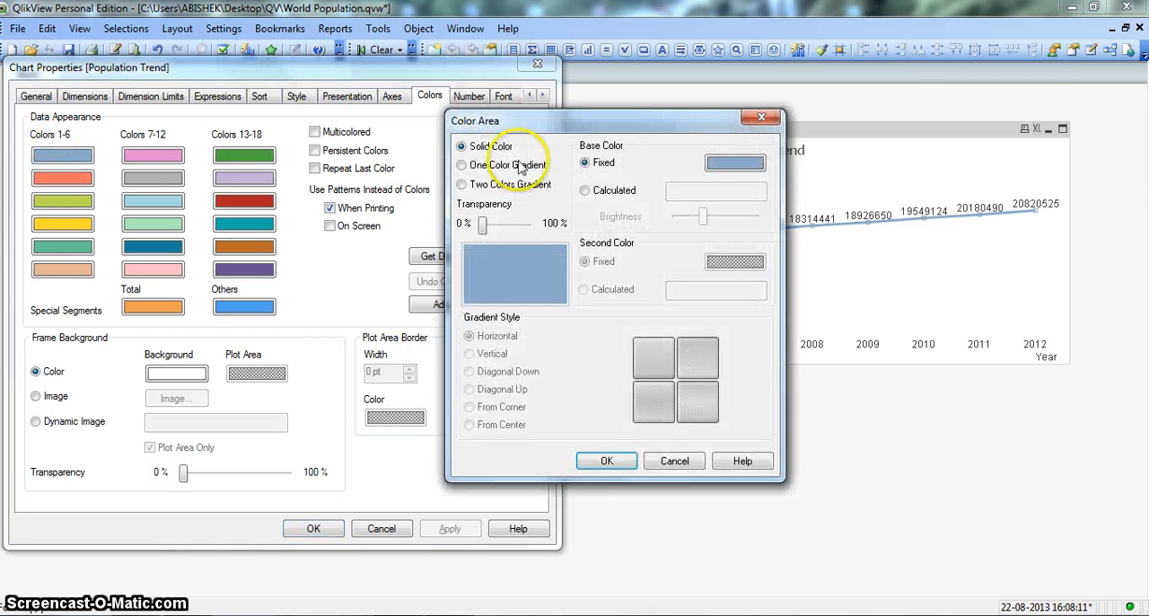
left_click(732, 164)
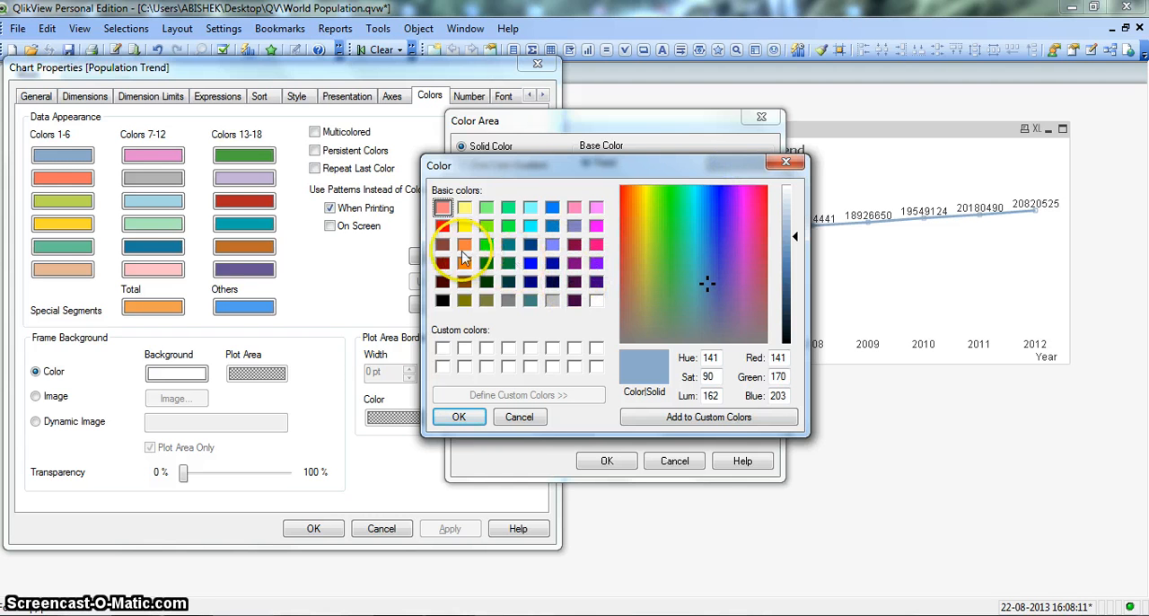
left_click(443, 226)
left_click(460, 418)
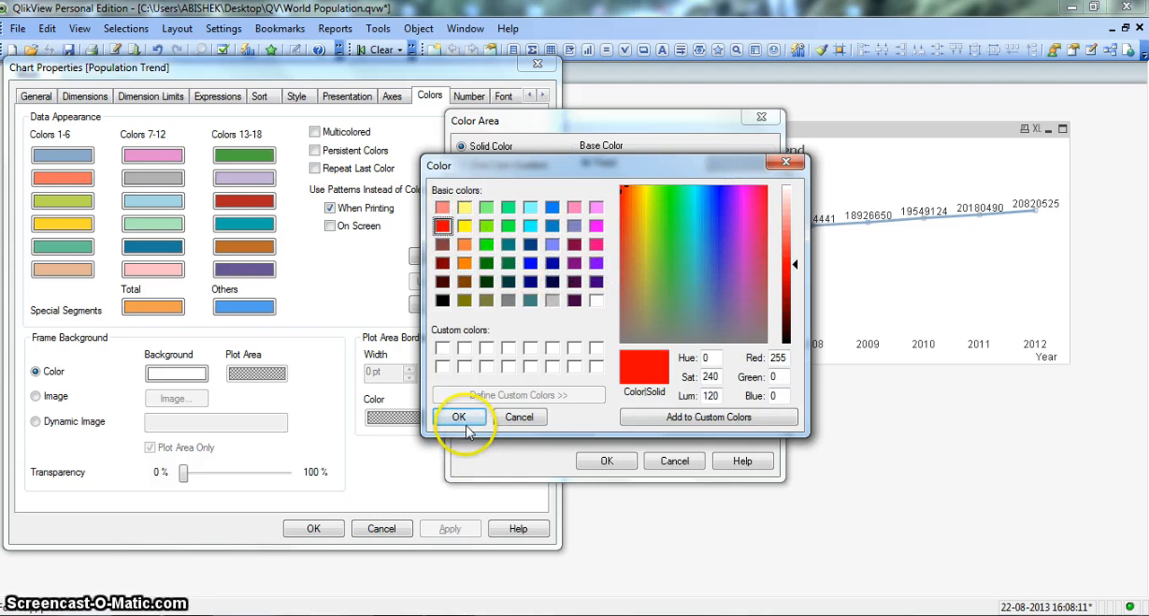
left_click(609, 461)
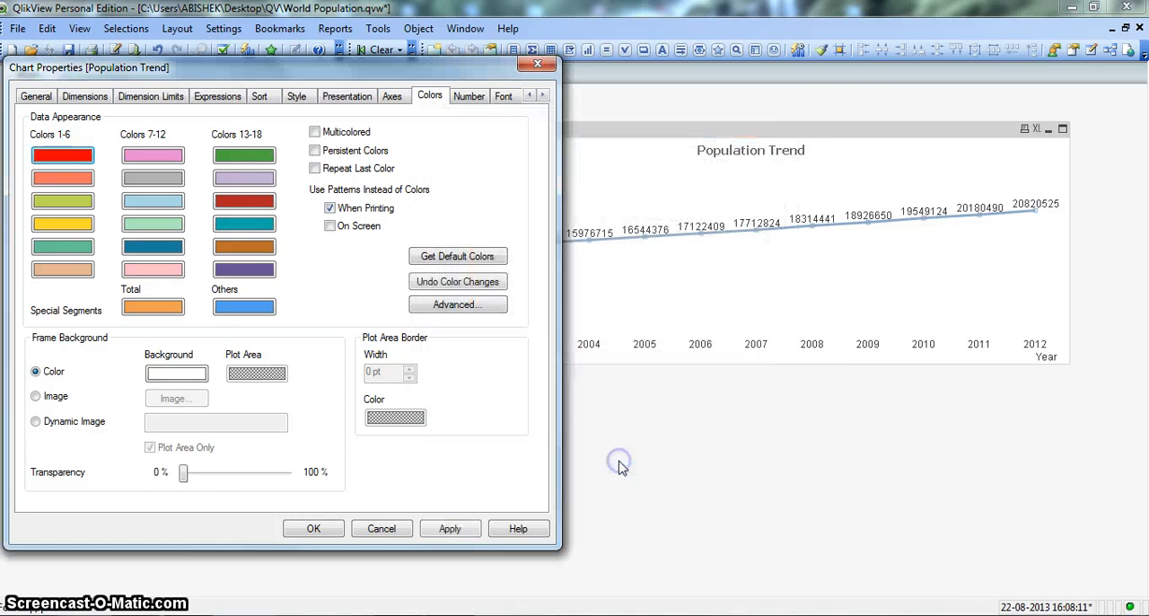
left_click(463, 533)
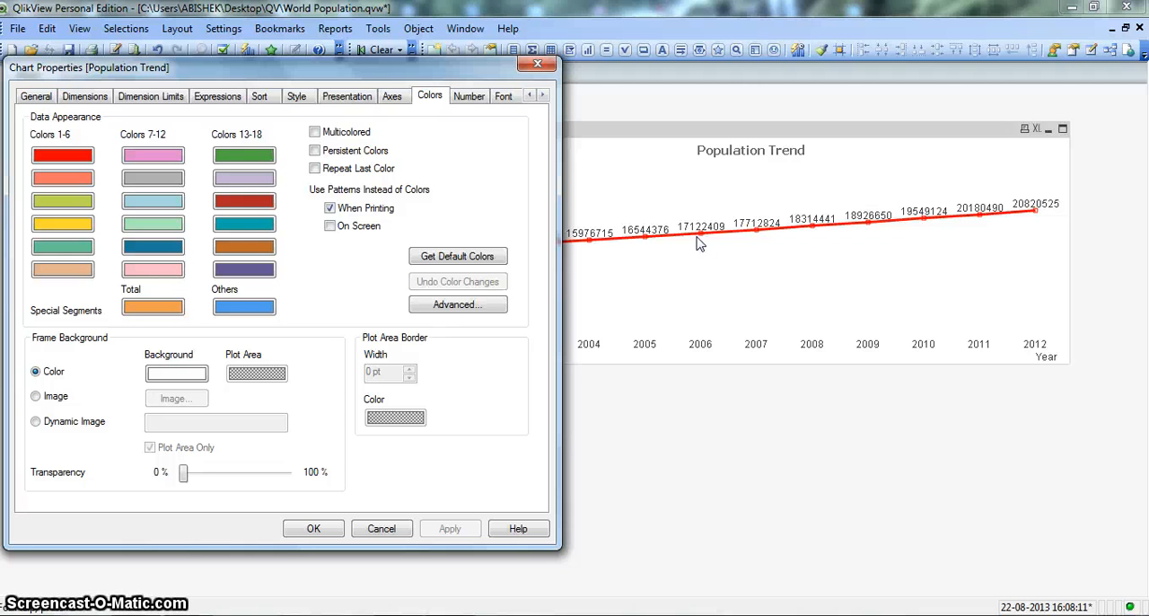
Enable Persistent Colors, set the chart's line width to 7 pt and apply the changes
key("alt+p")
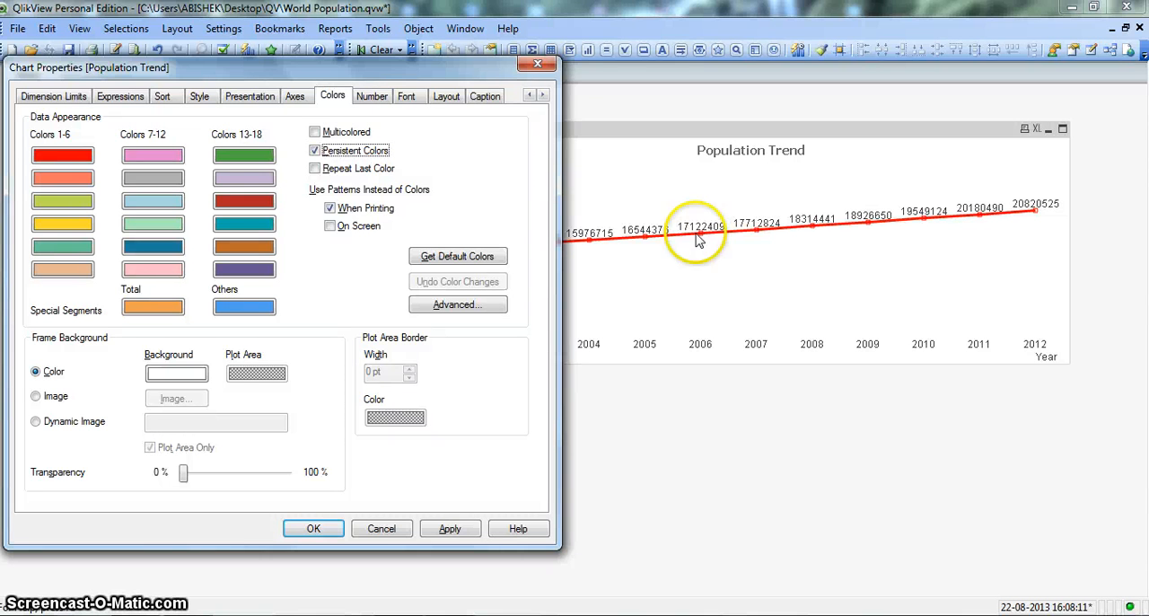
left_click(252, 96)
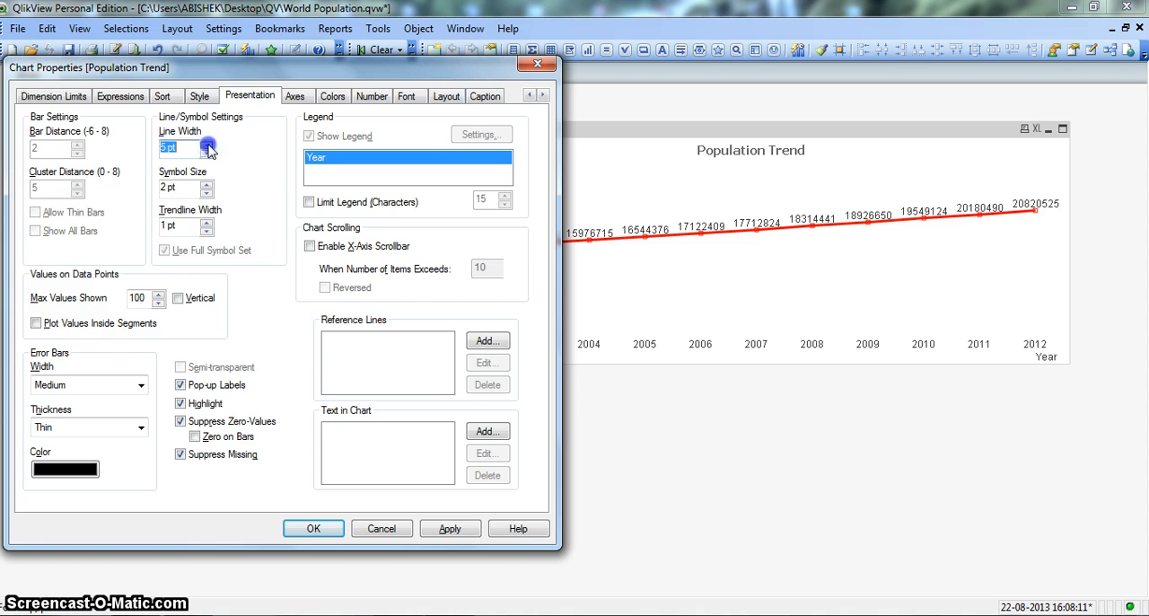
left_click(207, 146)
left_click(448, 529)
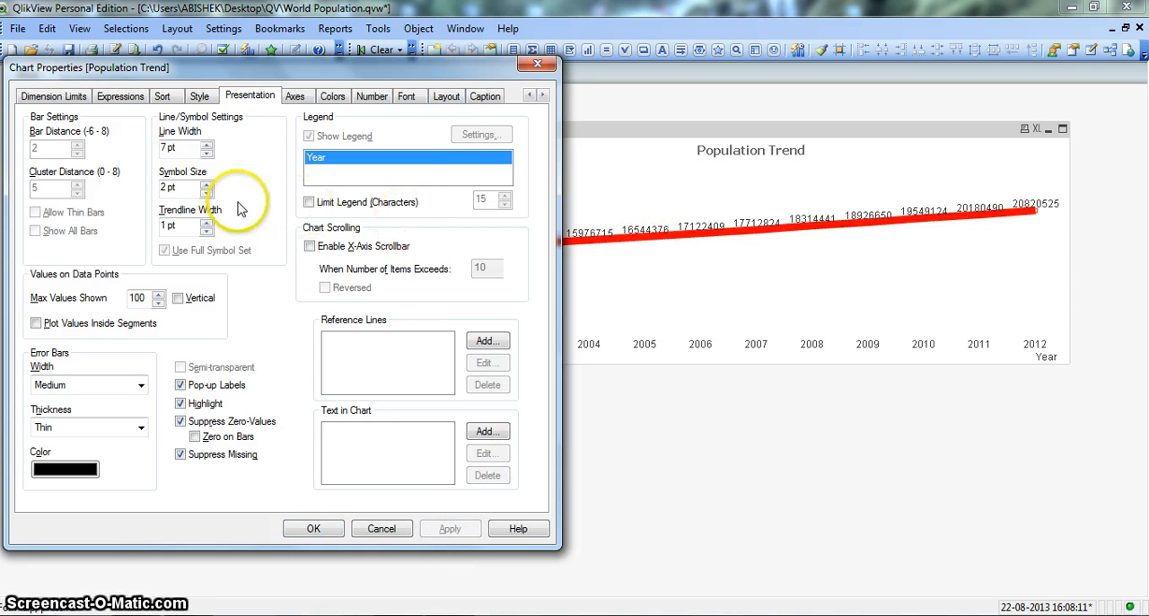
Reduce the chart's line width to 2 pt and apply the change
left_click(206, 155)
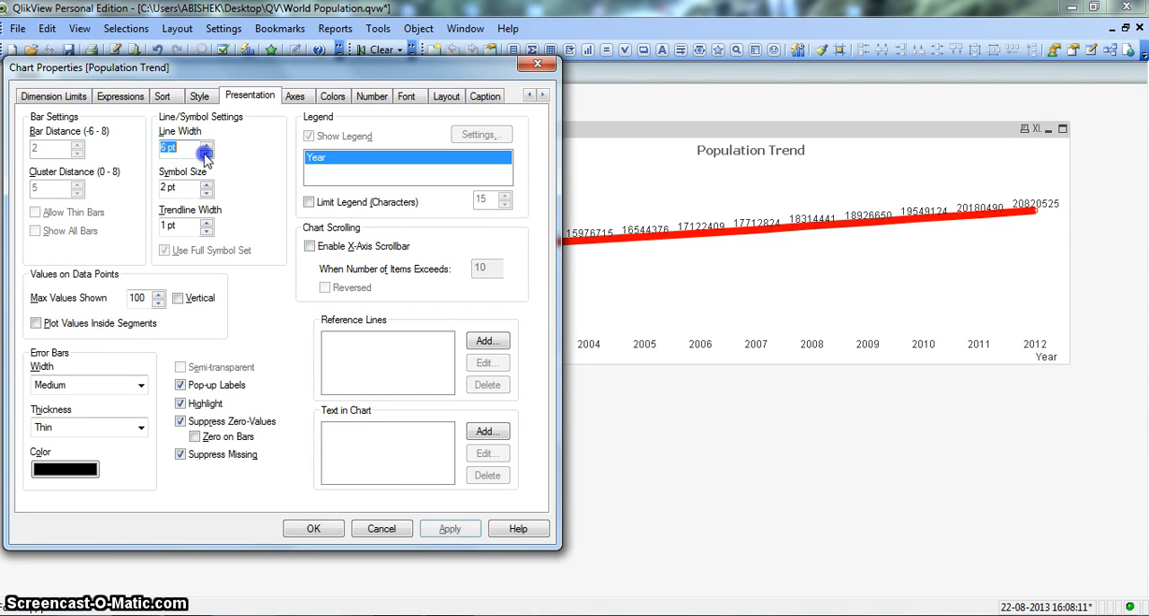
left_click(207, 154)
left_click(206, 154)
left_click(206, 154)
left_click(207, 154)
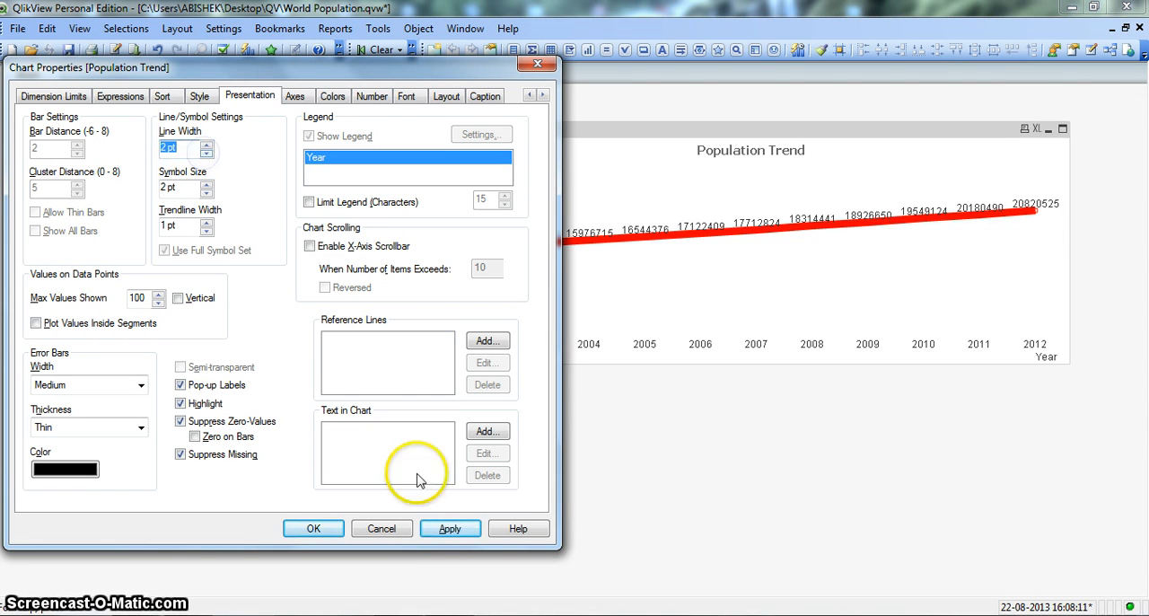
left_click(449, 528)
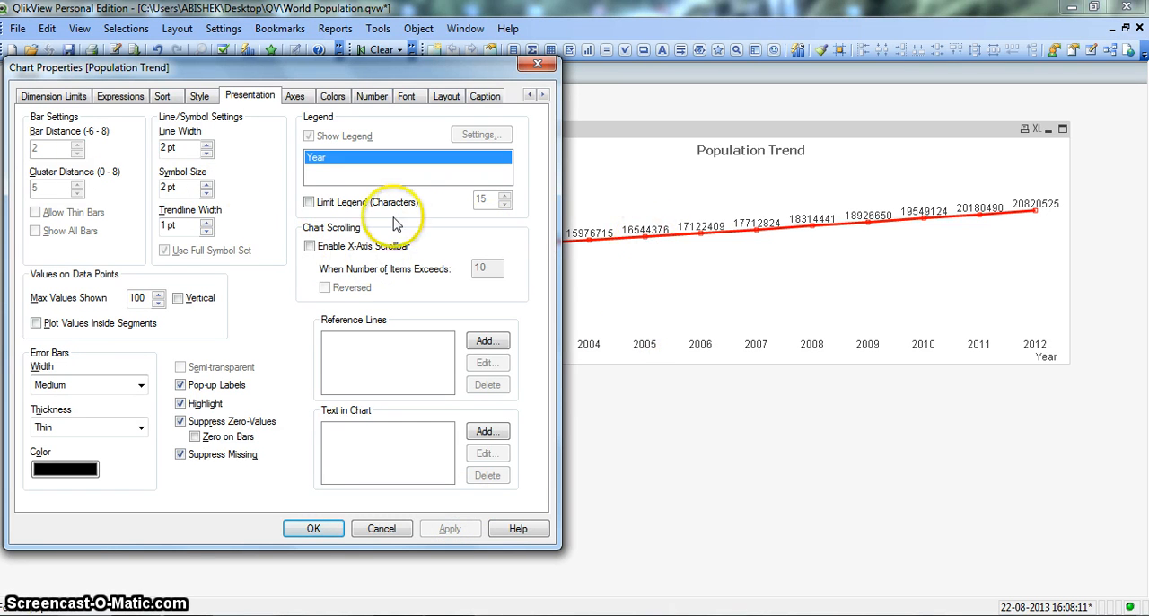
Set the chart's symbol size to 4 pt and apply it to the data points
left_click(206, 183)
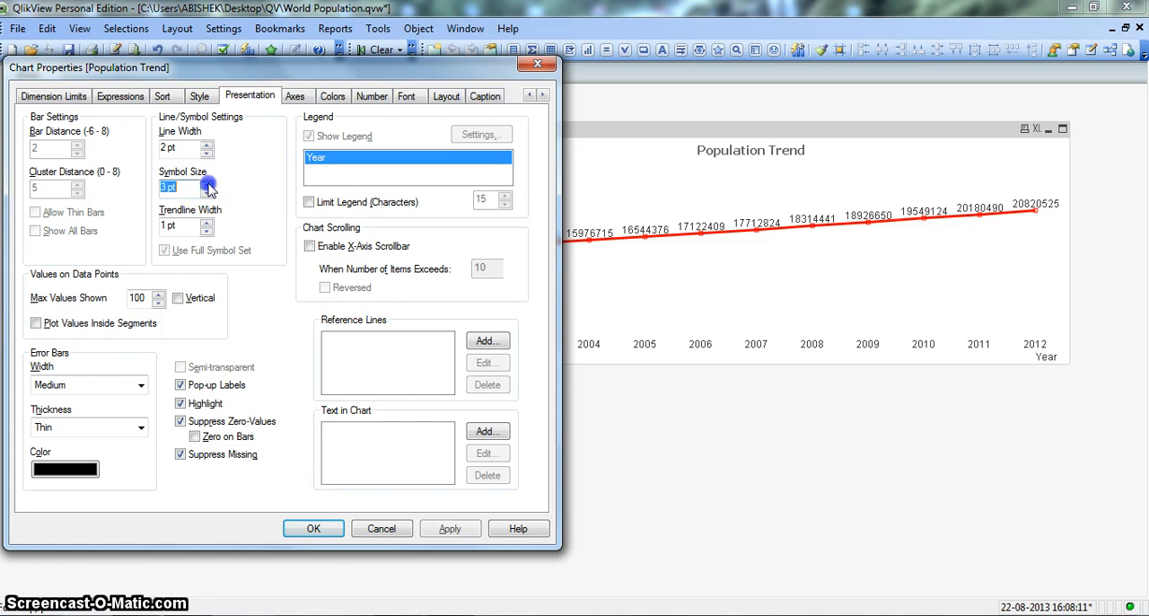
left_click(206, 183)
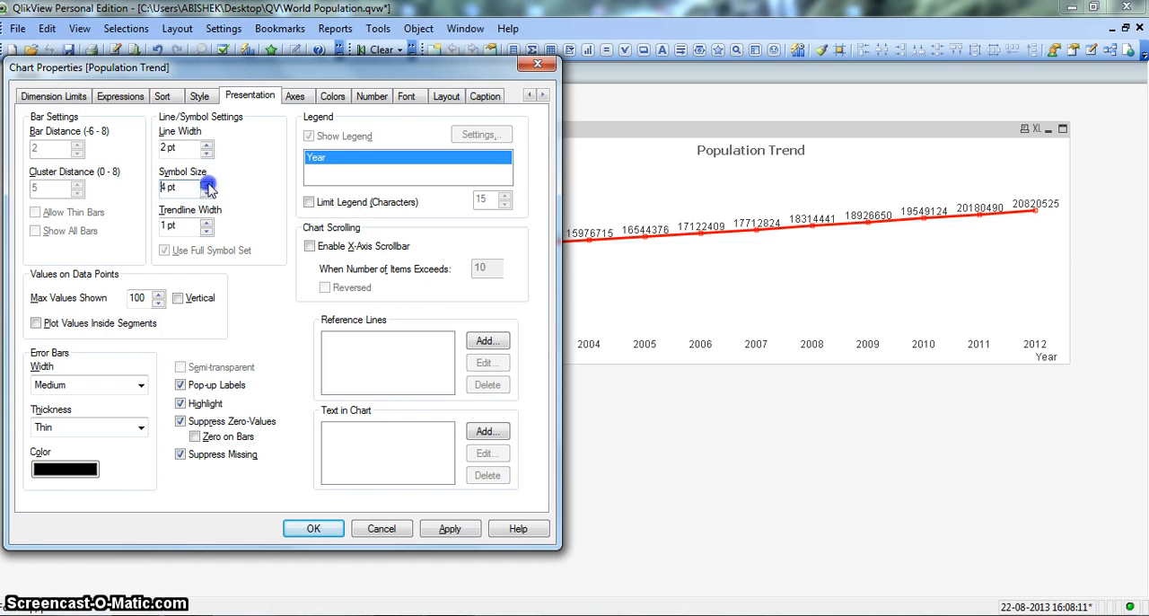
left_click(449, 528)
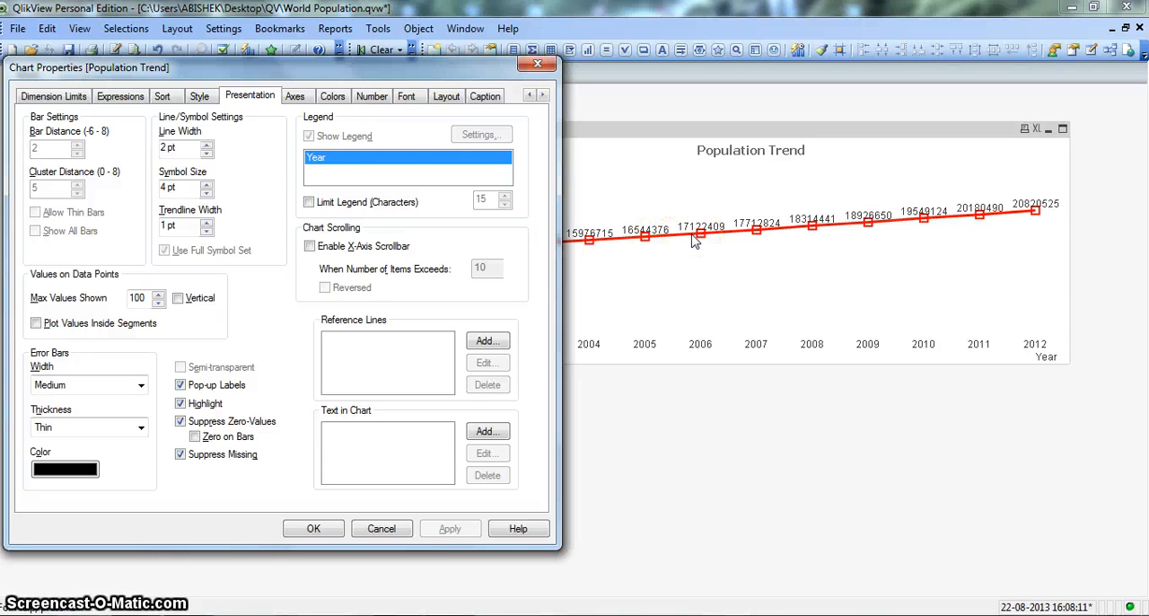
Add an Average trendline to the Population Trend expression, apply it and uncover the chart to inspect the whole line
left_click(124, 98)
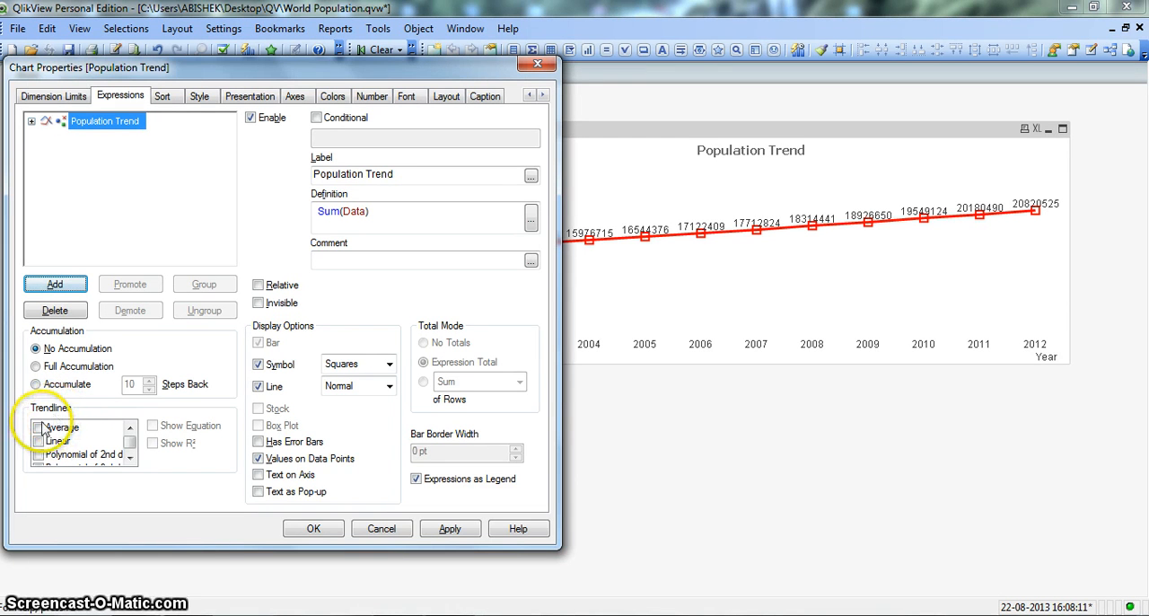
left_click(40, 428)
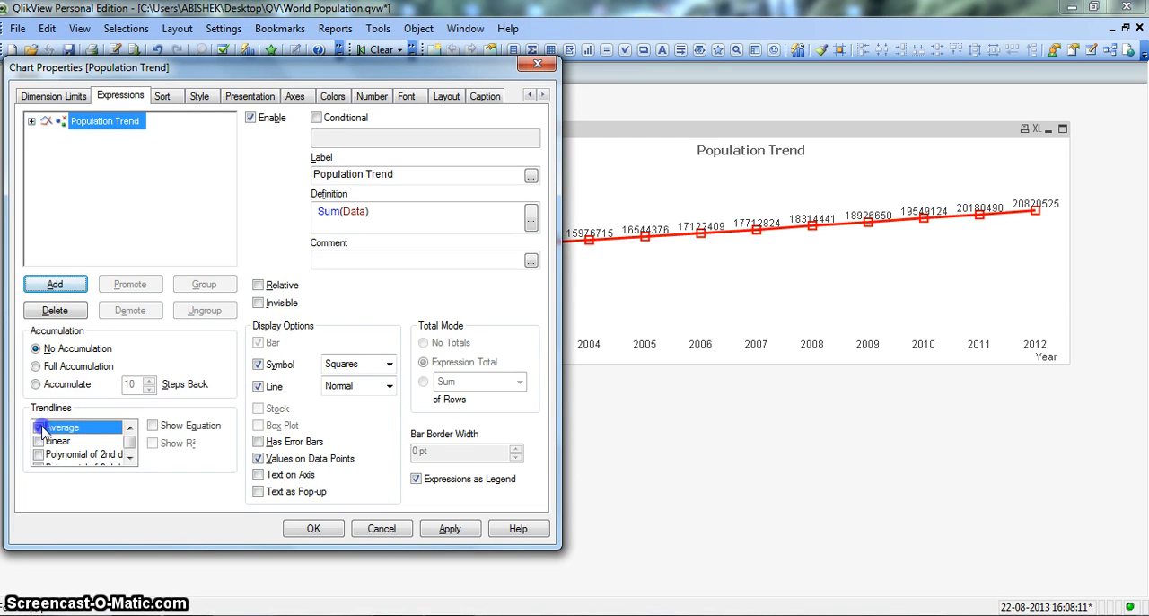
left_click(457, 530)
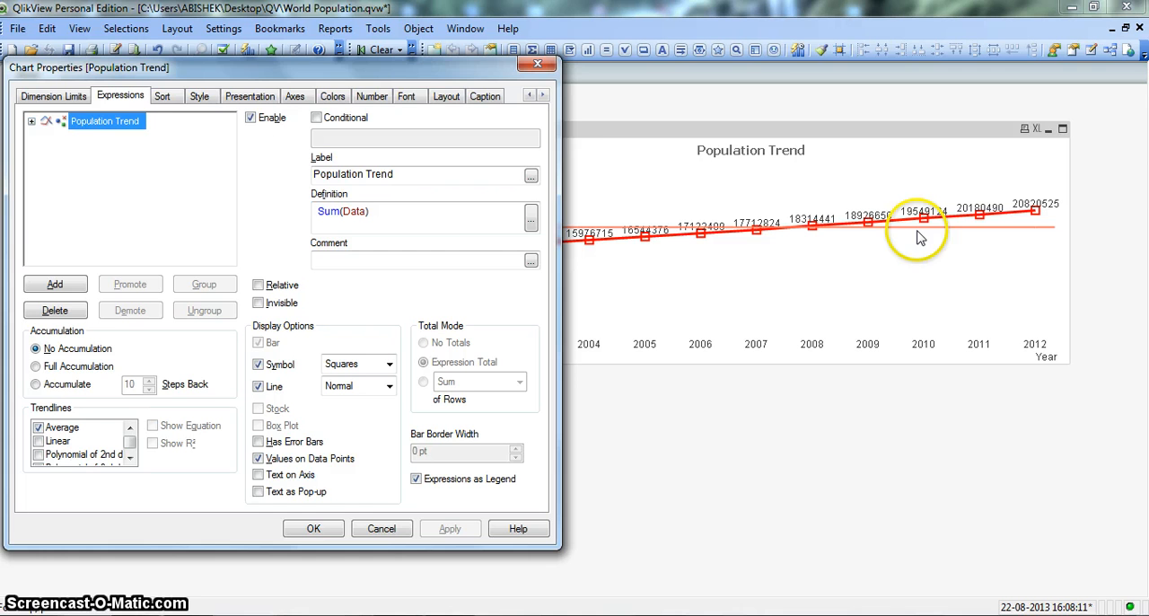
left_click_drag(420, 75, 507, 287)
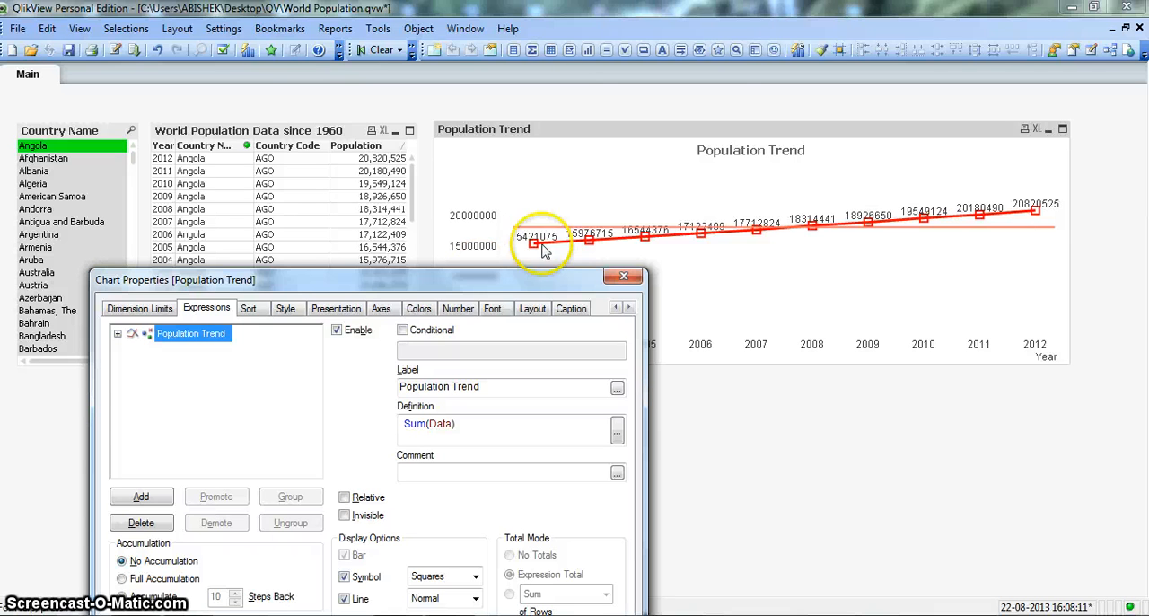
left_click_drag(439, 281, 388, 27)
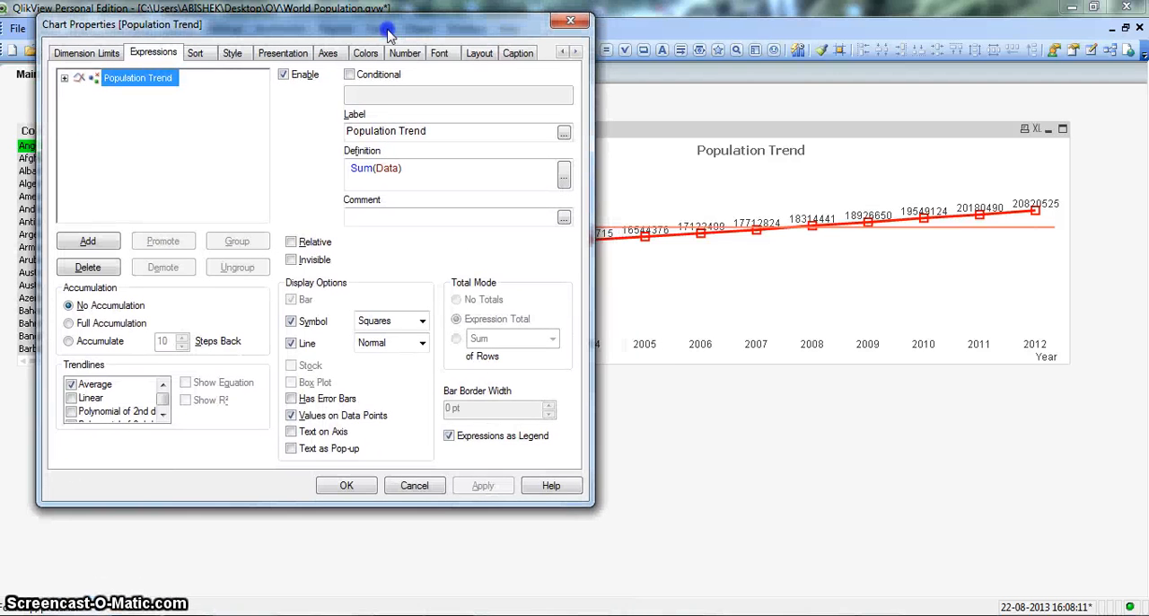
Turn on Show Equation for the Average trendline and apply it to the chart
left_click(105, 385)
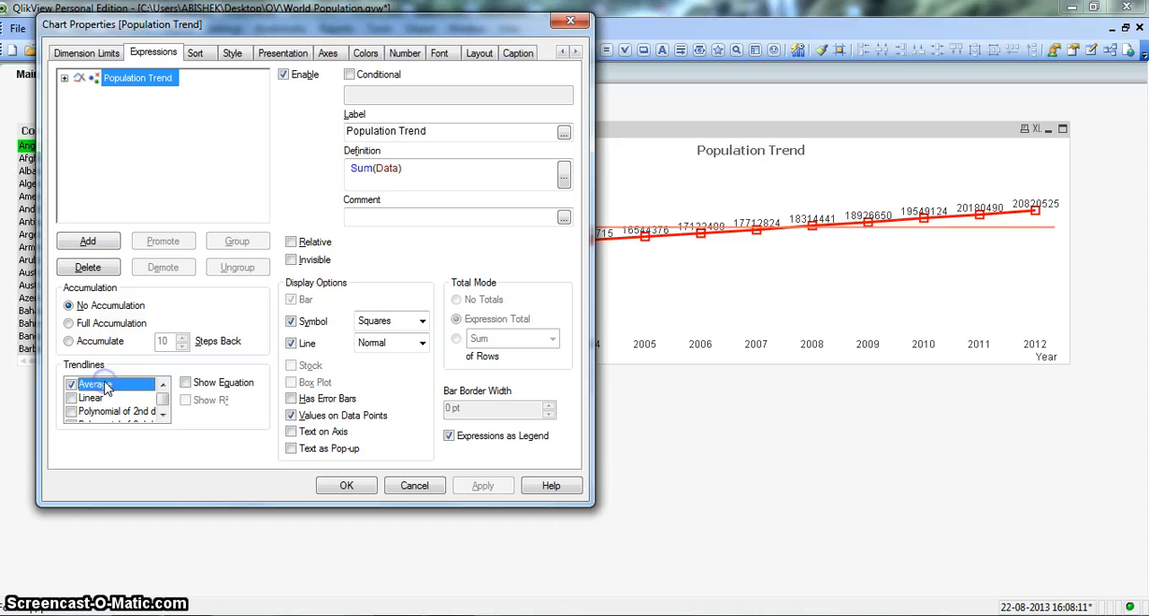
left_click(100, 387)
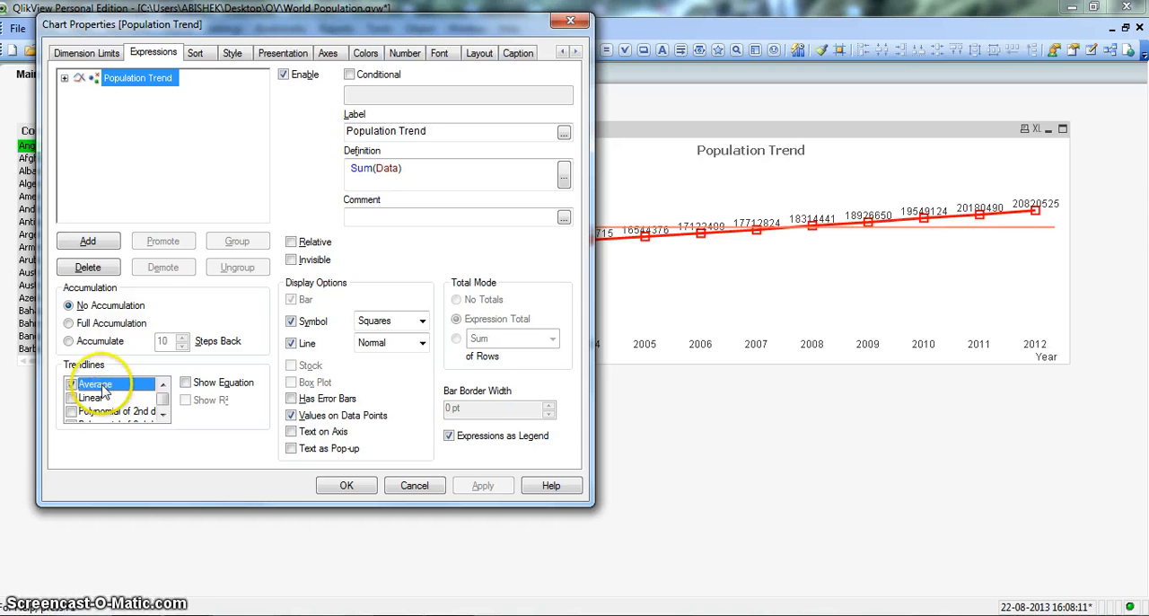
left_click(186, 383)
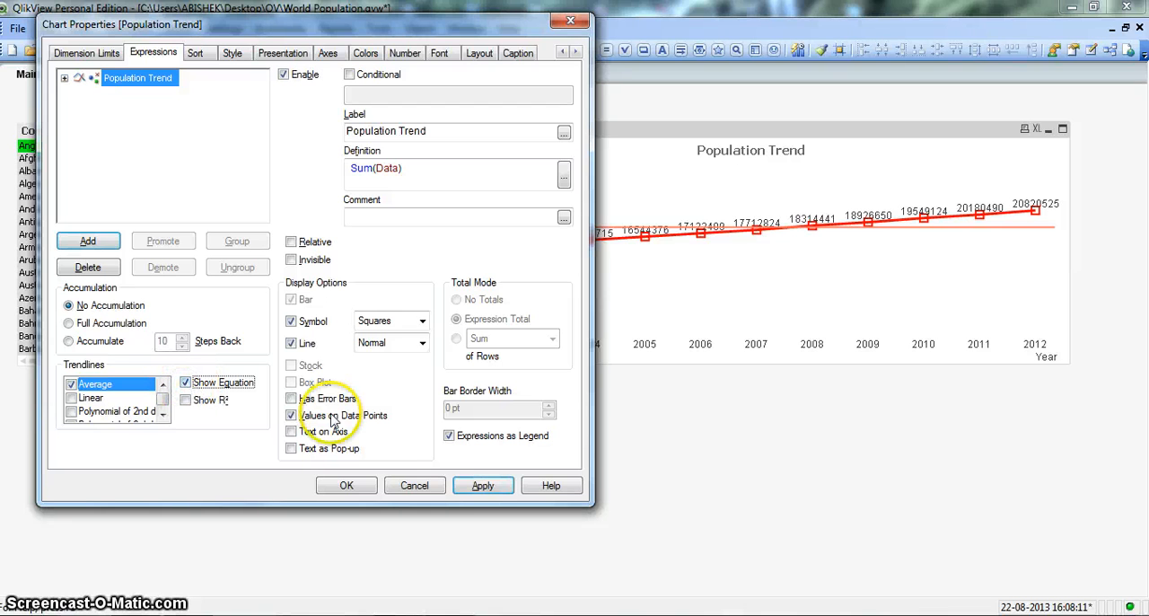
left_click(476, 487)
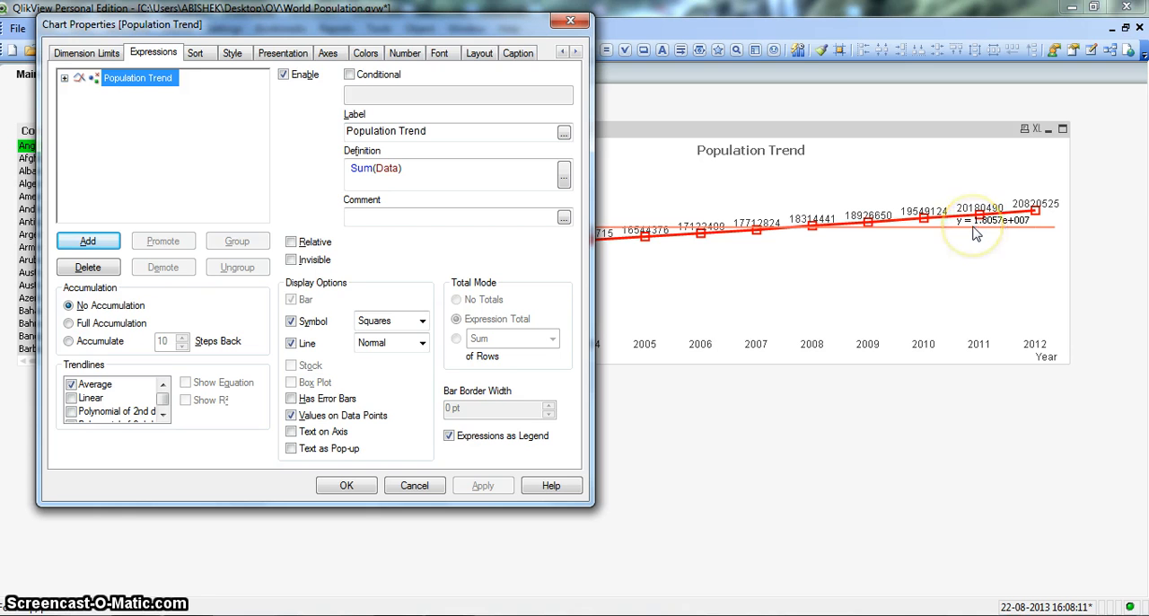
Turn on Show R² for the Average trendline, apply it and accept the chart properties
left_click(125, 385)
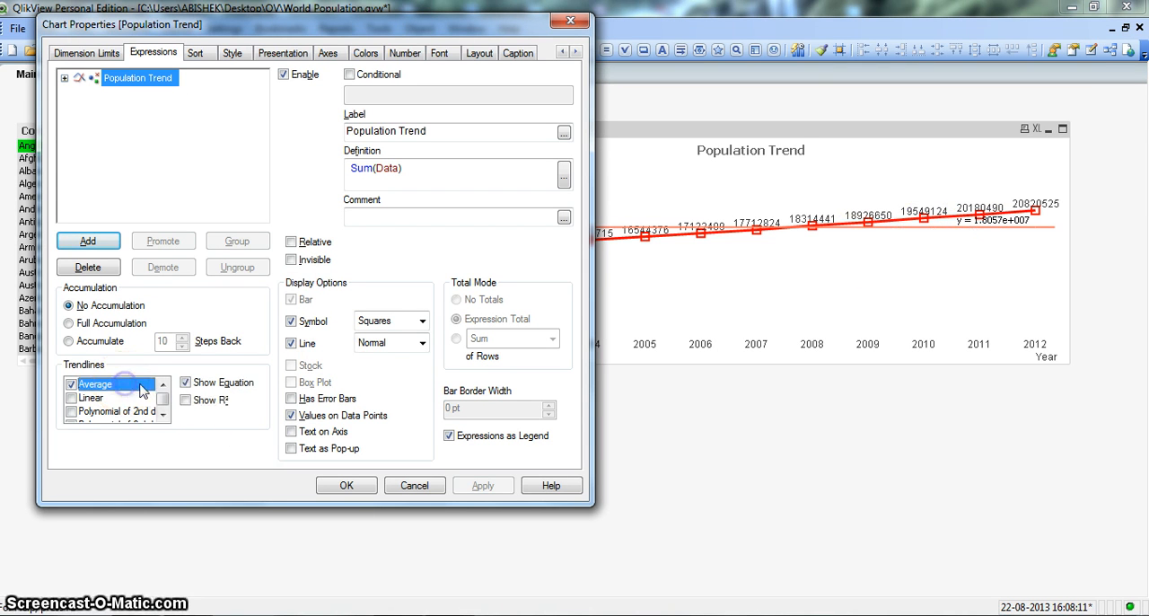
left_click(189, 402)
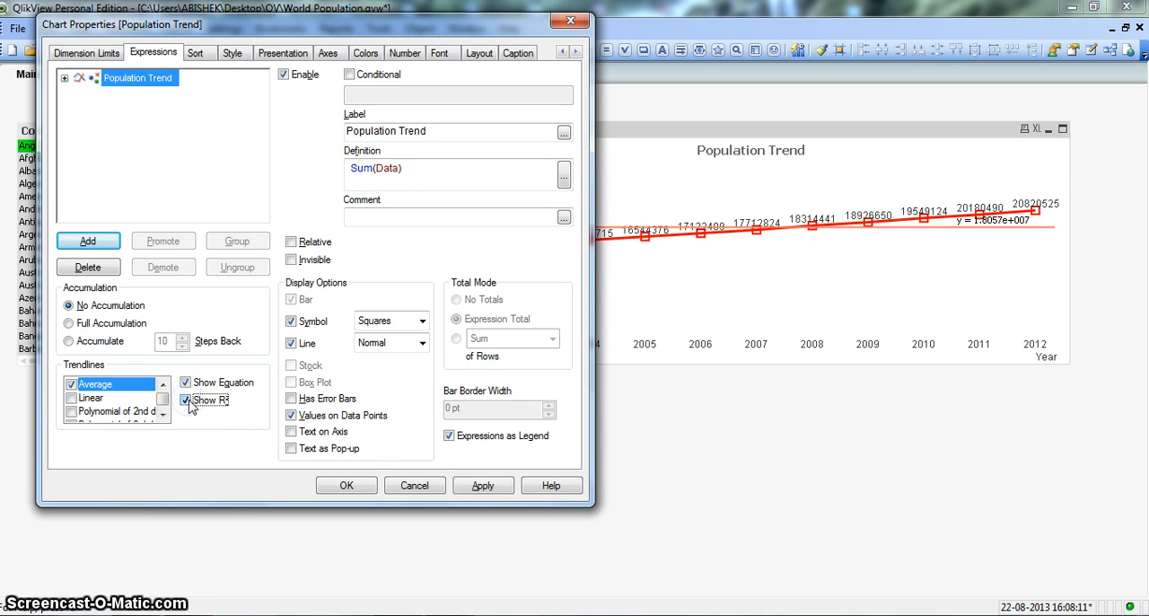
left_click(476, 484)
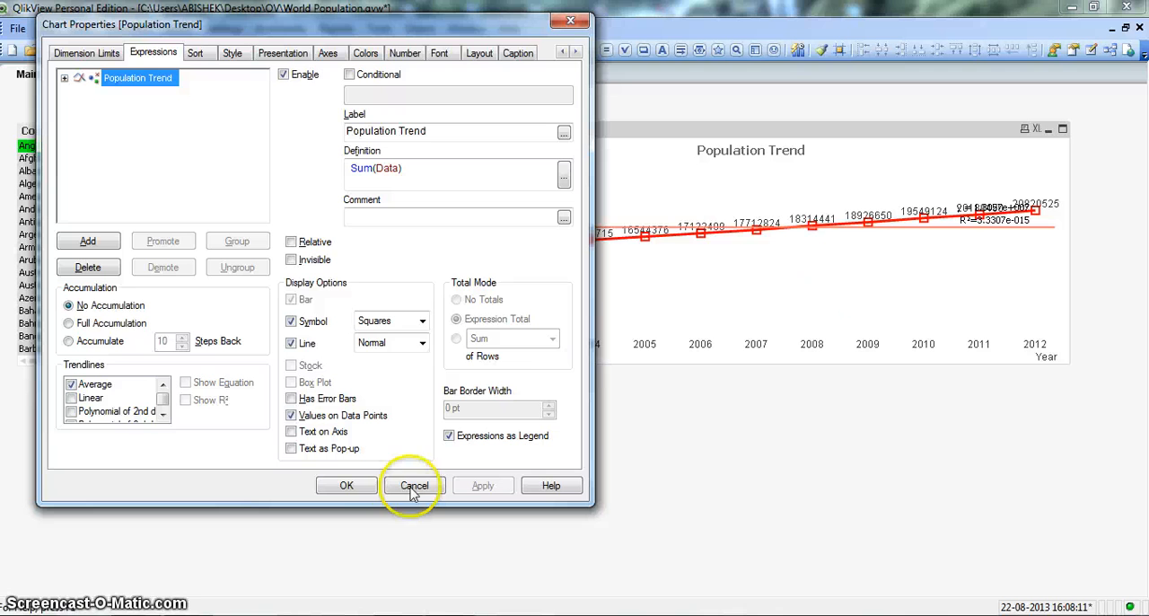
left_click(357, 487)
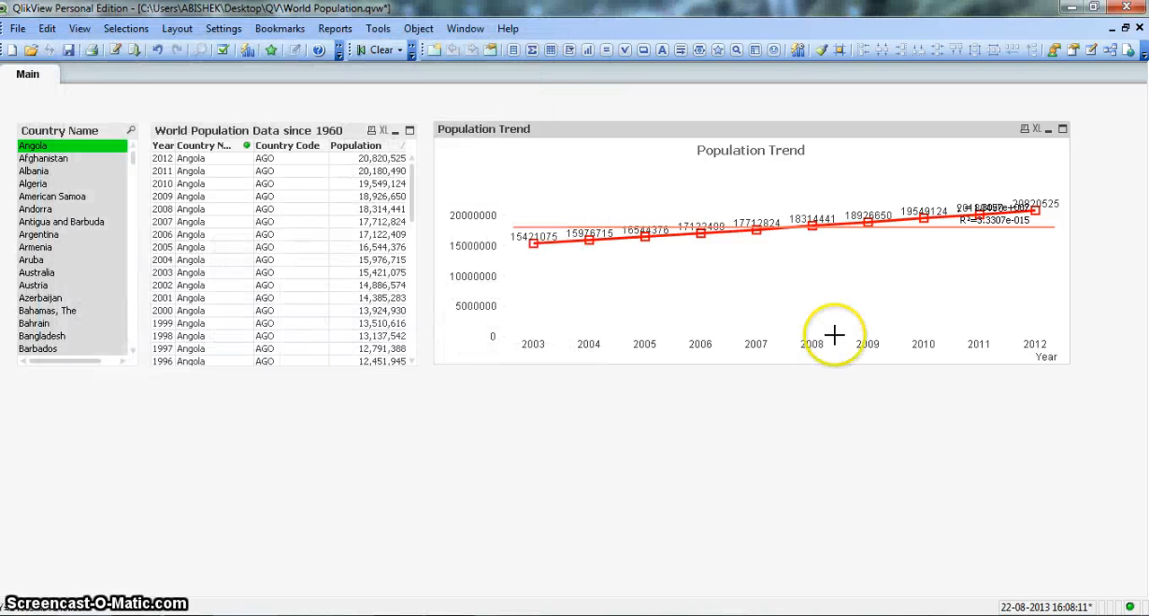
Stretch the Population Trend chart downward to nearly the bottom of the sheet so its labels spread out
left_click_drag(834, 363, 849, 579)
left_click(915, 374)
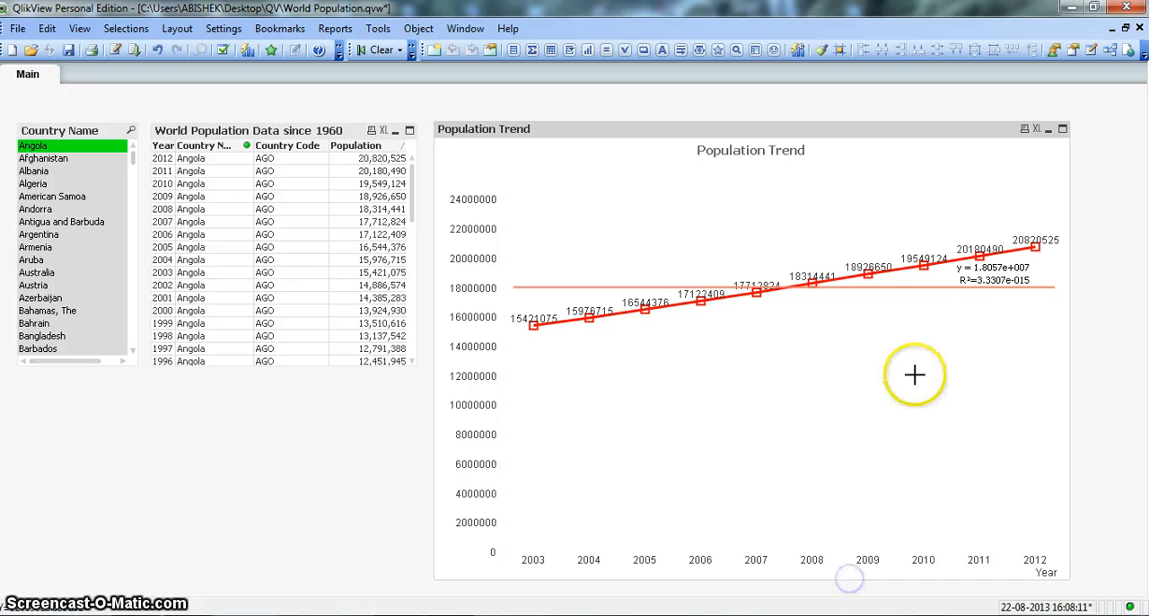